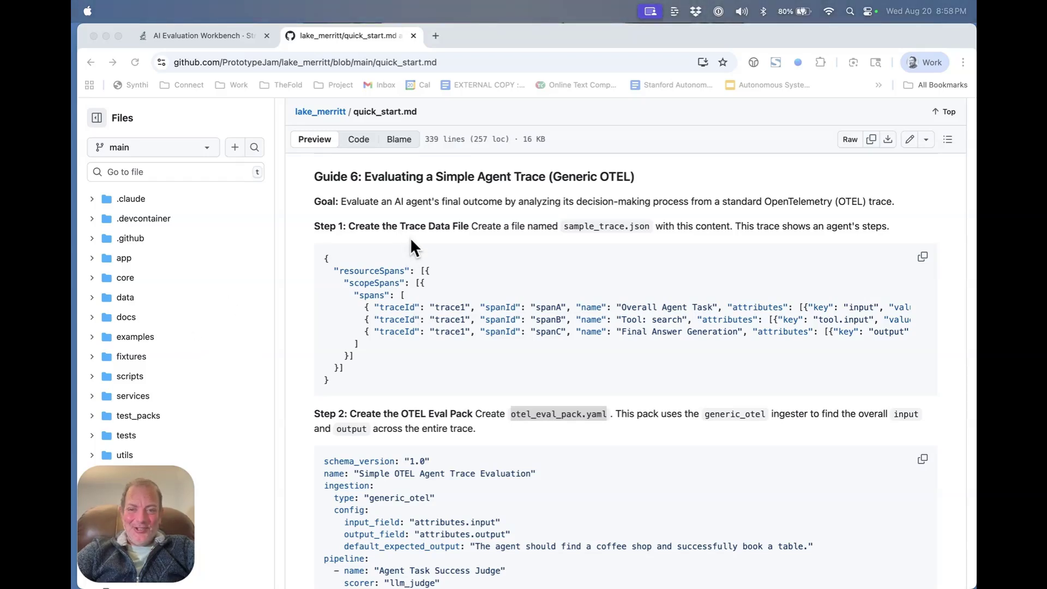
# - Read through Guide 6's title, its OpenTelemetry goal statement and the trace JSON given under Step 1
pyautogui.click(365, 175)
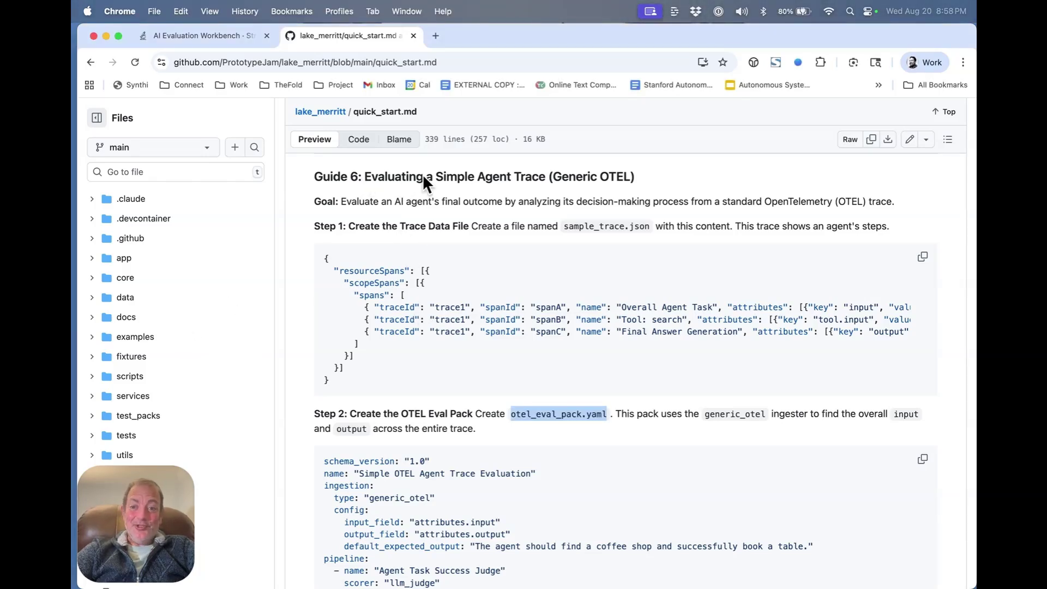
pyautogui.moveTo(368, 181); pyautogui.dragTo(667, 180)
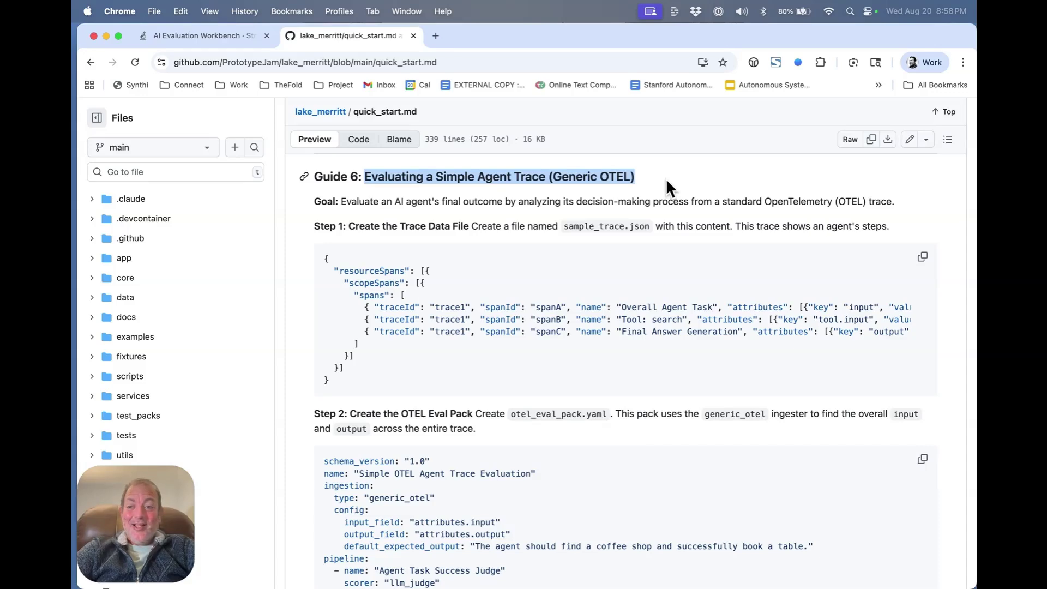
pyautogui.moveTo(666, 178); pyautogui.dragTo(549, 176)
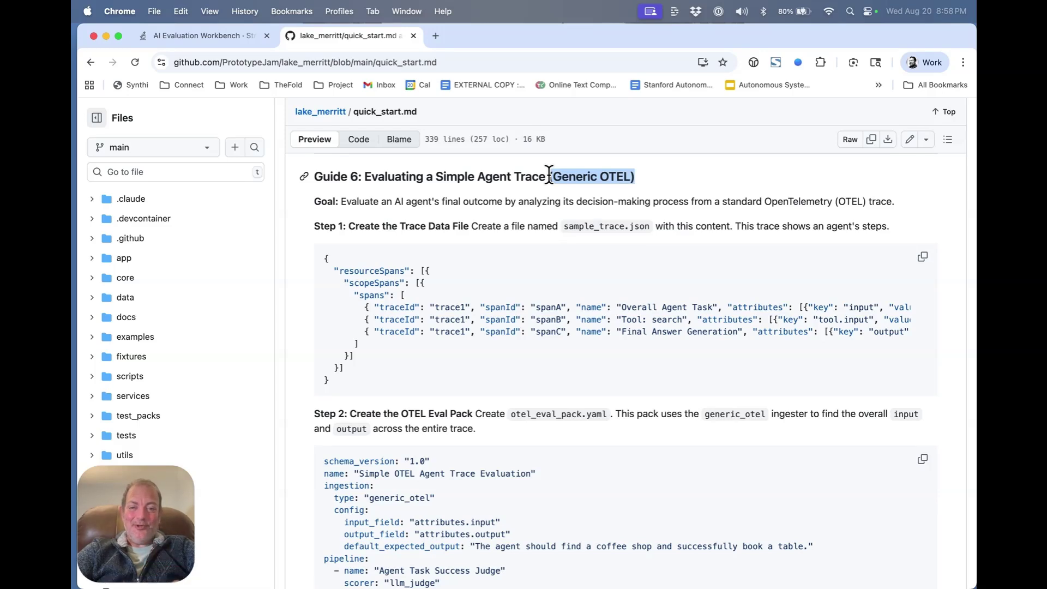
pyautogui.click(549, 176)
pyautogui.moveTo(325, 257)
pyautogui.mouseDown()
pyautogui.moveTo(326, 387)
pyautogui.moveTo(335, 383)
pyautogui.moveTo(312, 270)
pyautogui.mouseUp()
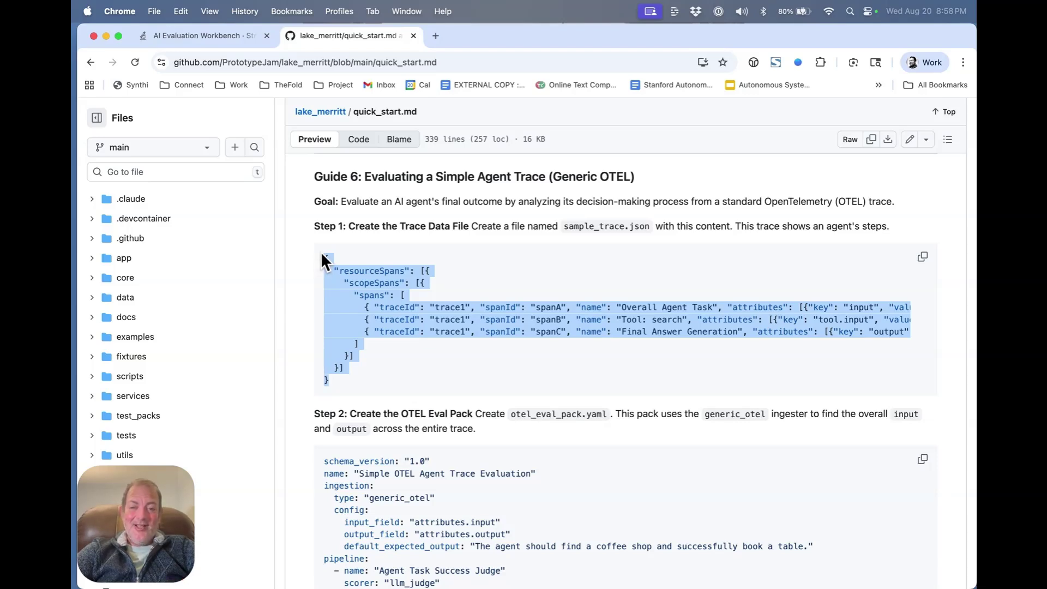
pyautogui.click(321, 251)
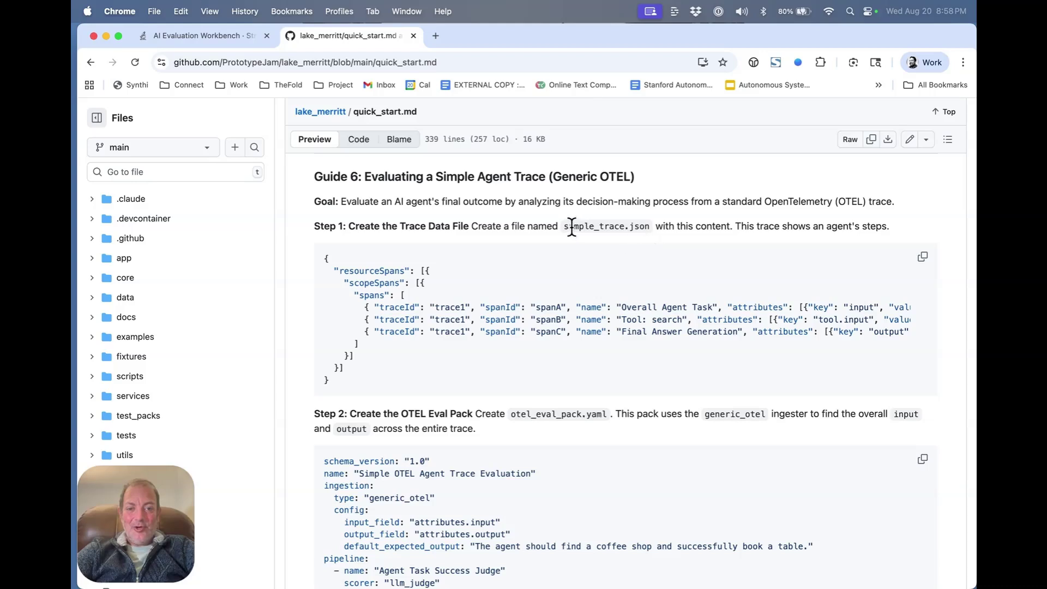
pyautogui.doubleClick(766, 201)
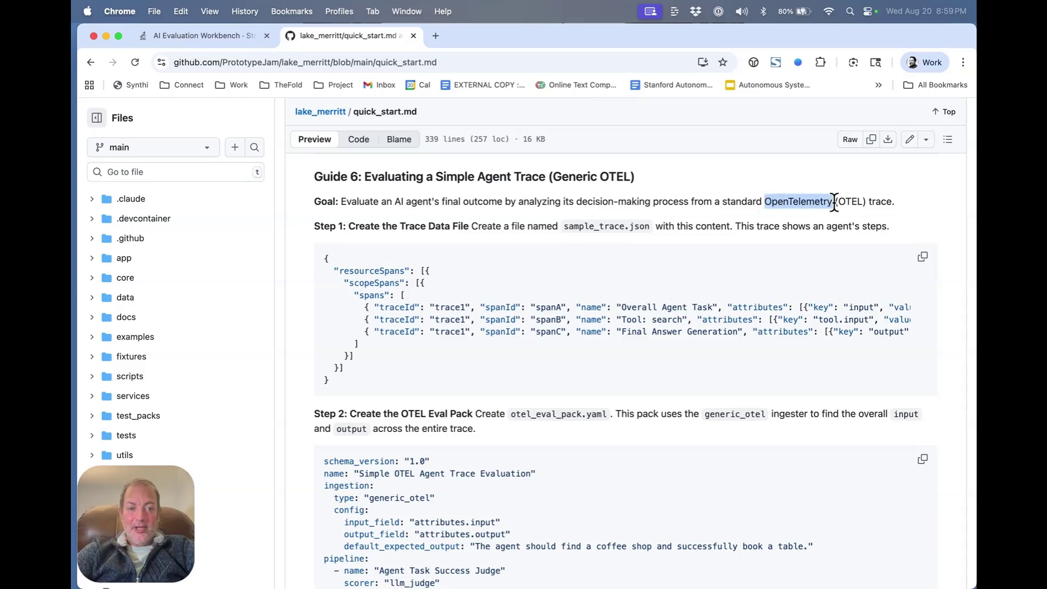
pyautogui.moveTo(765, 202); pyautogui.dragTo(872, 202)
pyautogui.click(871, 202)
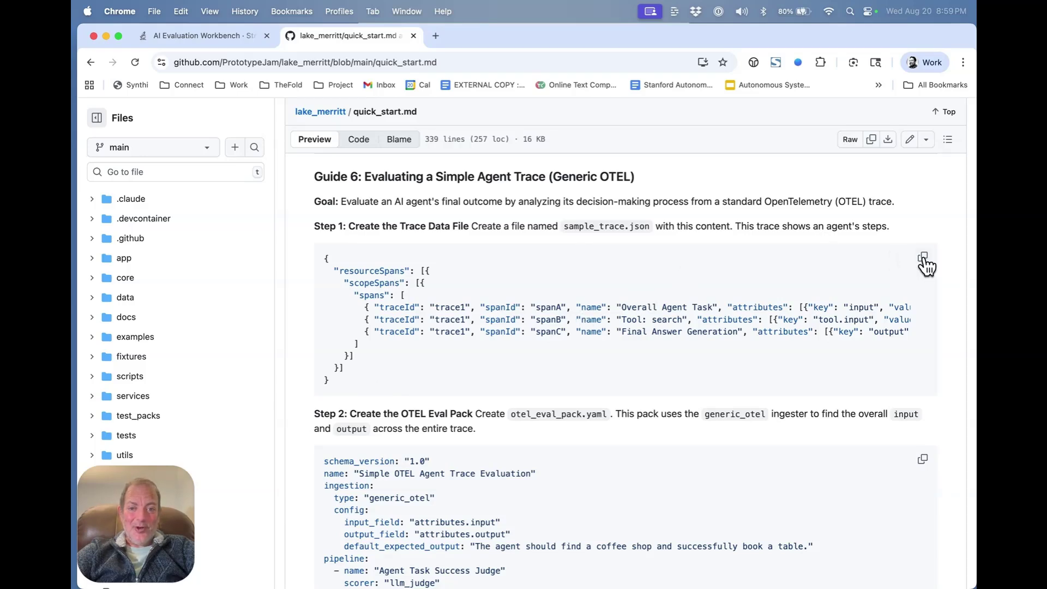
# - Copy the file name sample_trace.json from Step 1 of the guide and switch to Sublime Text
pyautogui.moveTo(562, 224); pyautogui.dragTo(652, 225)
pyautogui.press('super+c')
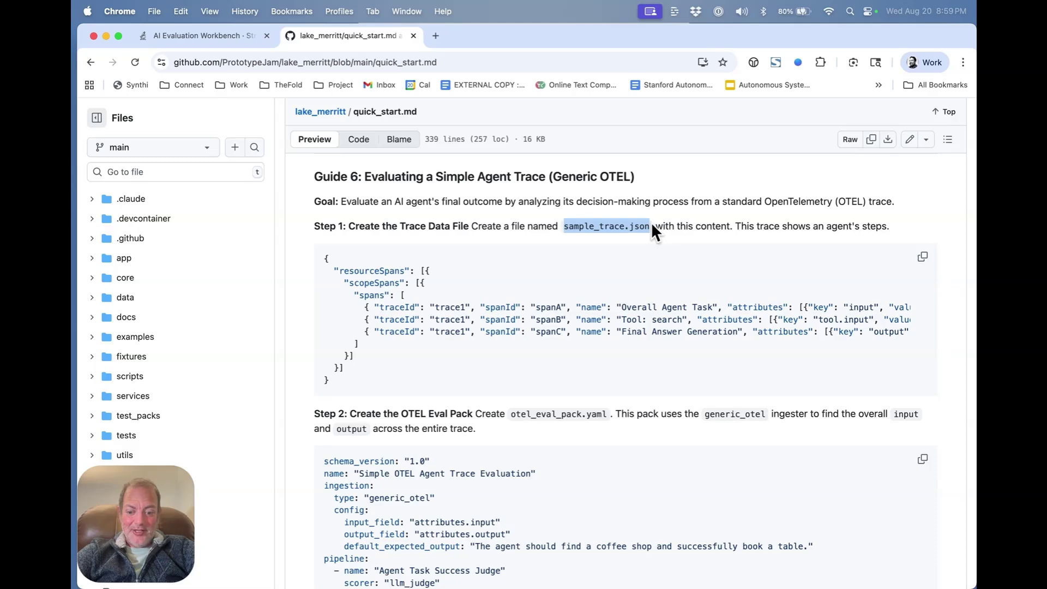
pyautogui.press('super+Tab')
pyautogui.press('super+Tab')
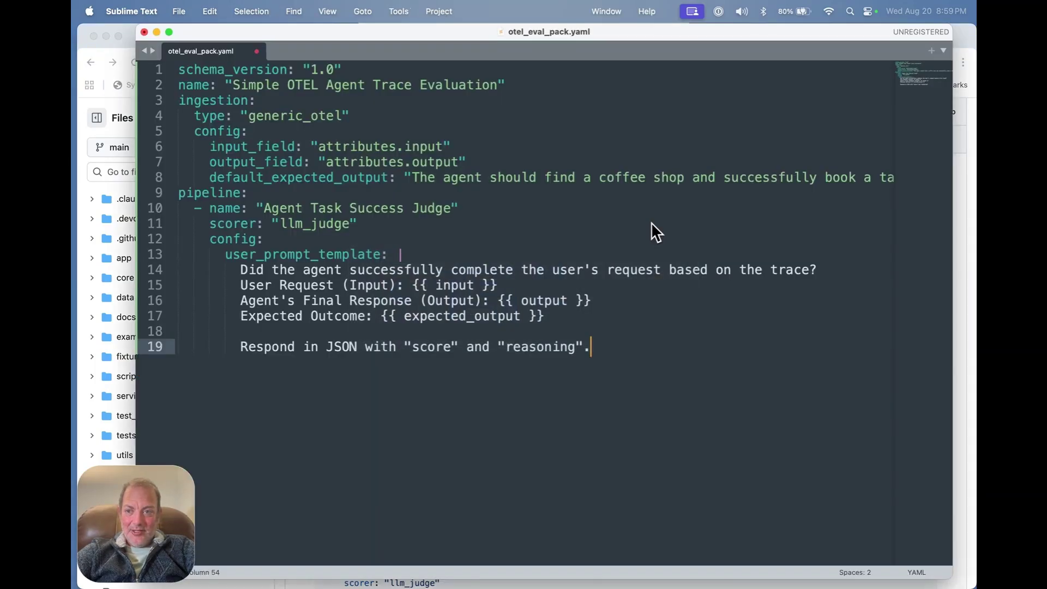
# - Close the leftover otel_eval_pack.yaml file without saving it
pyautogui.click(651, 221)
pyautogui.press('super+w')
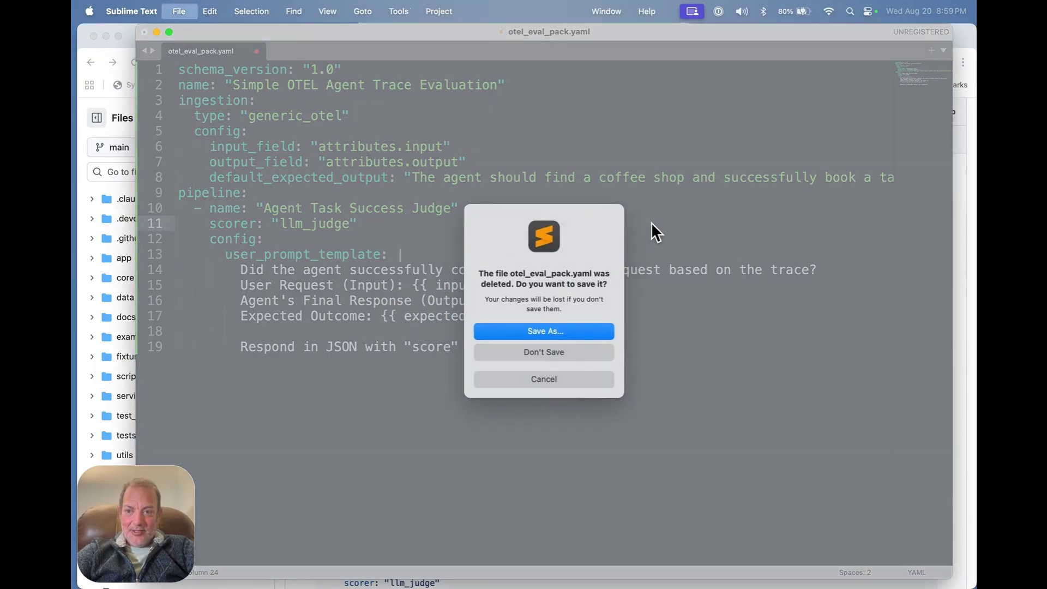
pyautogui.click(560, 351)
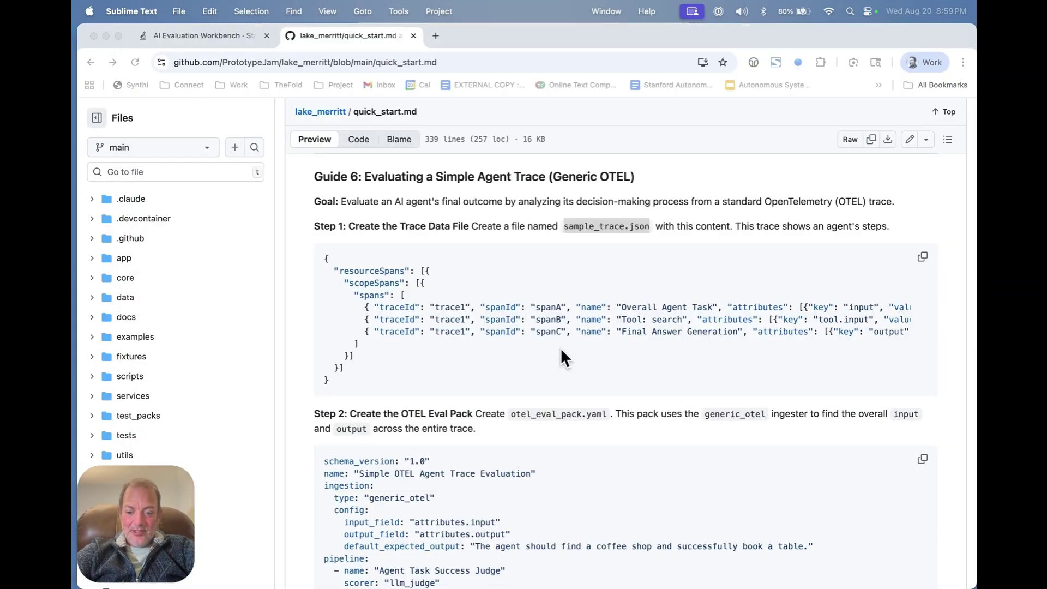
# - Create a new file, save it as sample_trace.json in the LakeMerrittWalkThroughs folder, and decline the licence purchase offer
pyautogui.press('super+n')
pyautogui.press('super+s')
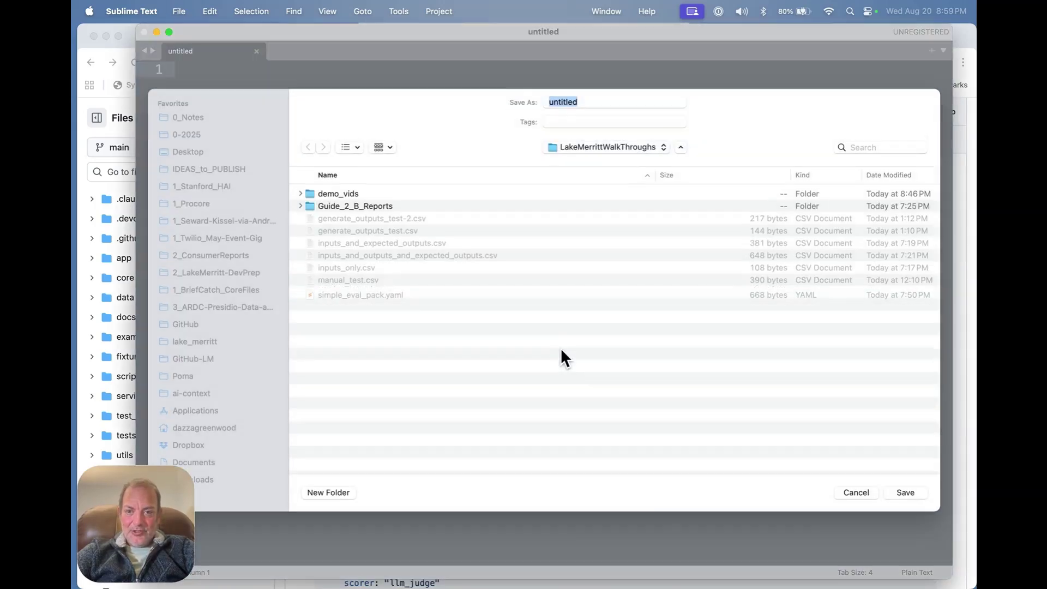
pyautogui.press('super+v')
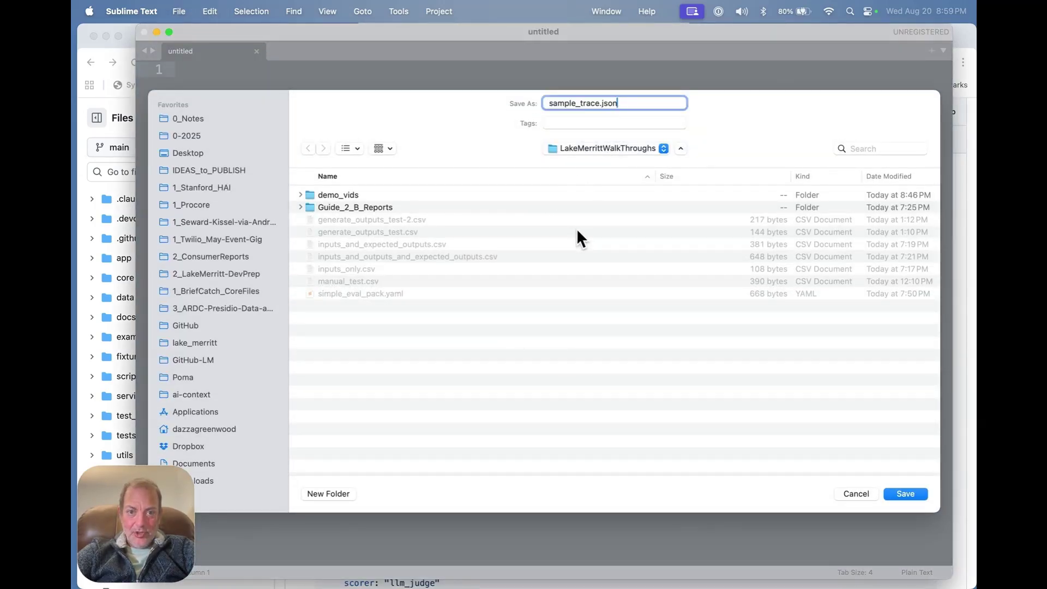
pyautogui.press('Return')
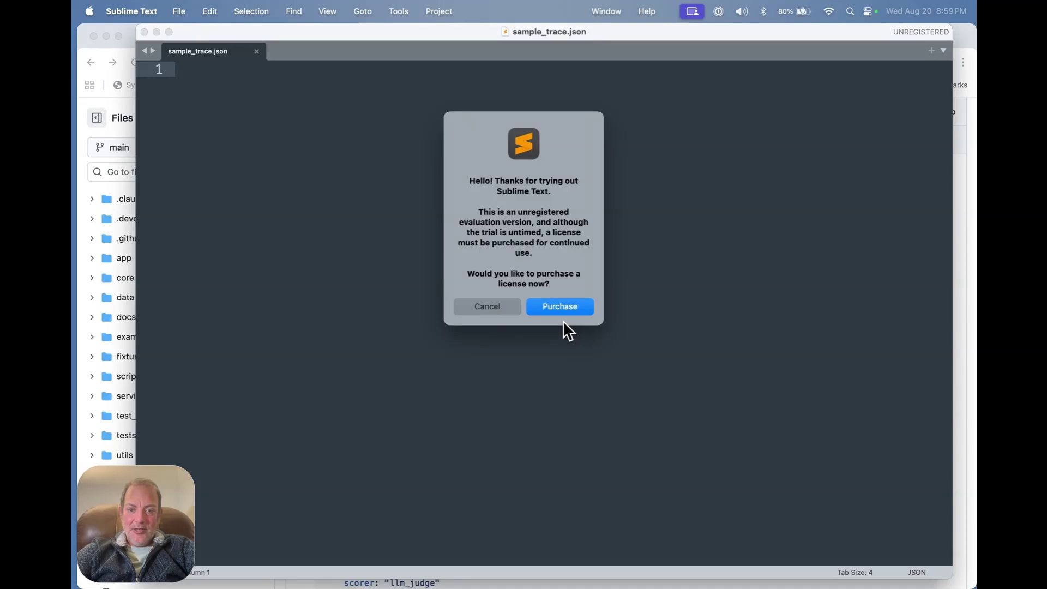
pyautogui.click(488, 305)
# - Copy the Step 1 trace JSON from the guide in Chrome into sample_trace.json in Sublime Text, then save and close the file
pyautogui.press('super+Tab')
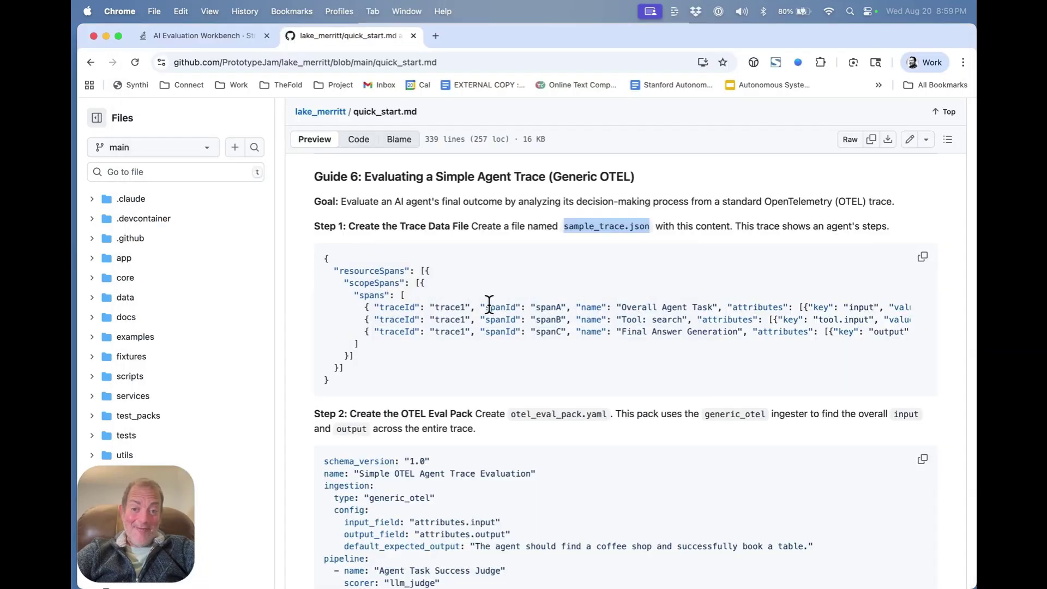
pyautogui.click(922, 257)
pyautogui.press('super+Tab')
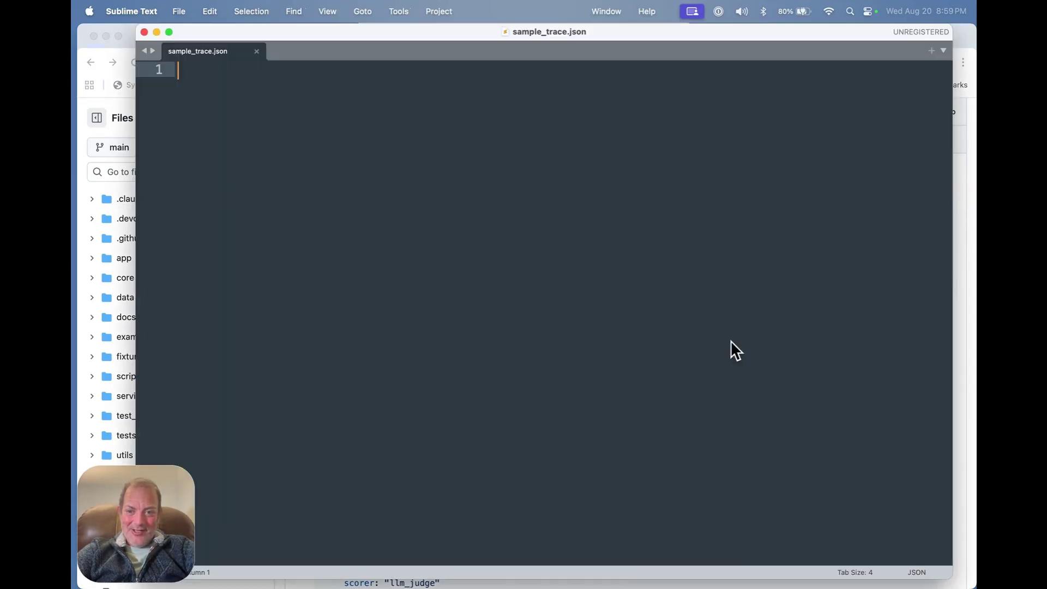
pyautogui.press('super+v')
pyautogui.press('super+s')
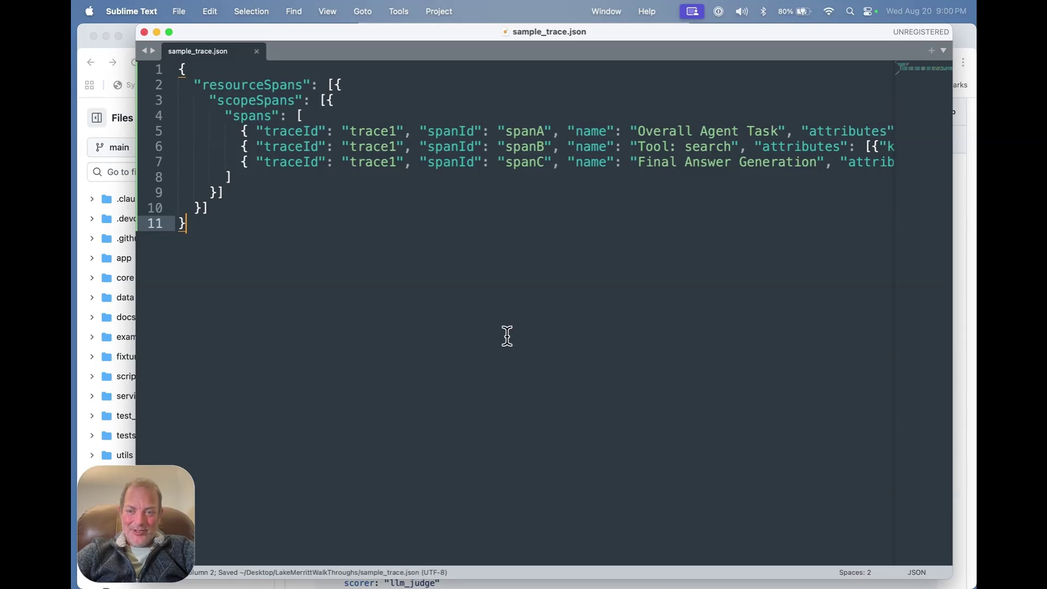
pyautogui.press('super+w')
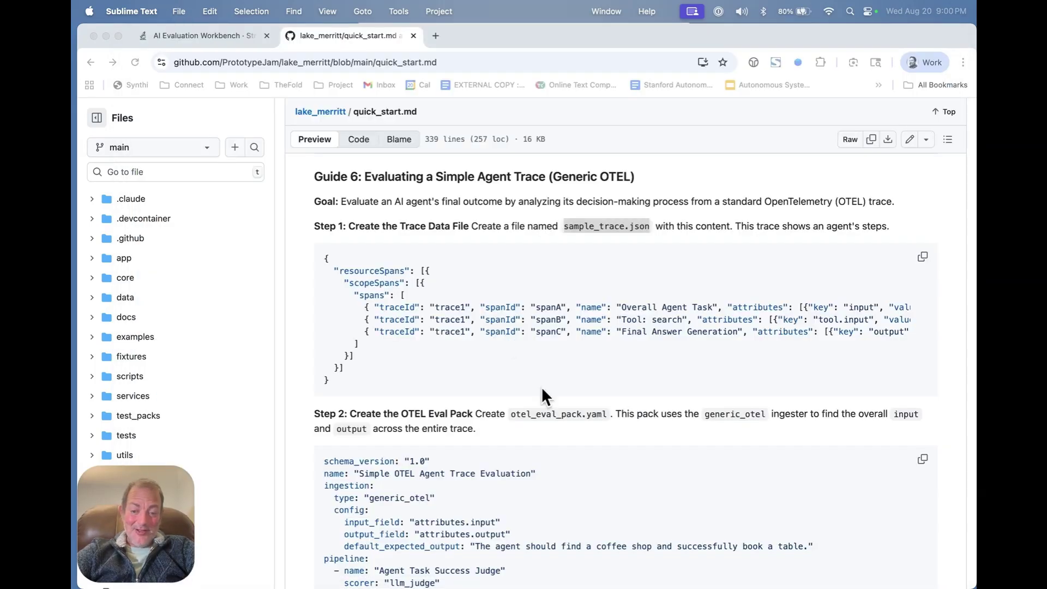
# - Copy the file name otel_eval_pack.yaml from Step 2 of the guide
pyautogui.scroll(-5, 541, 387)
pyautogui.scroll(-1, 541, 387)
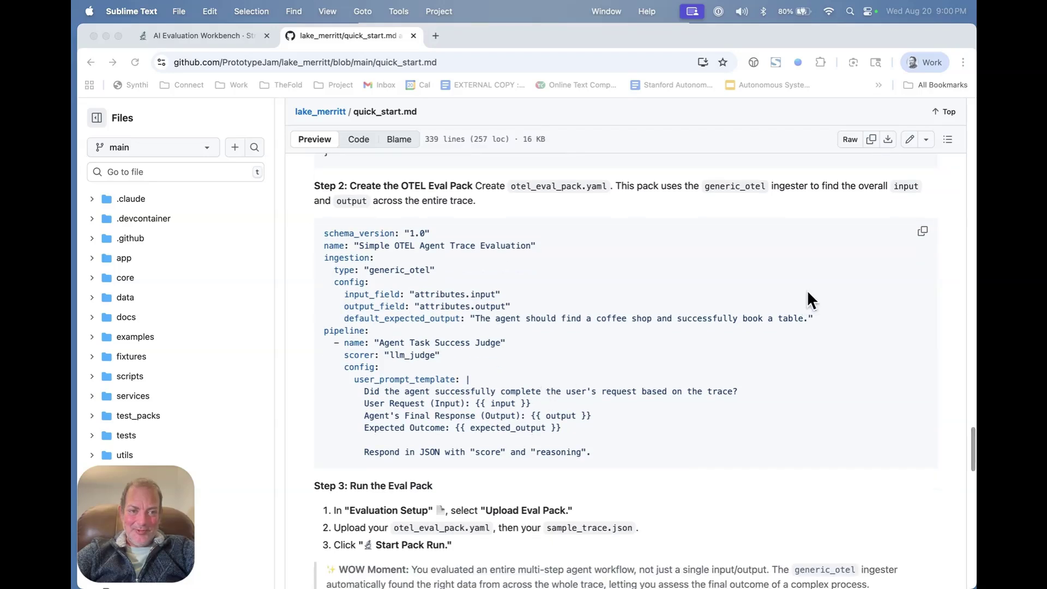
pyautogui.click(510, 187)
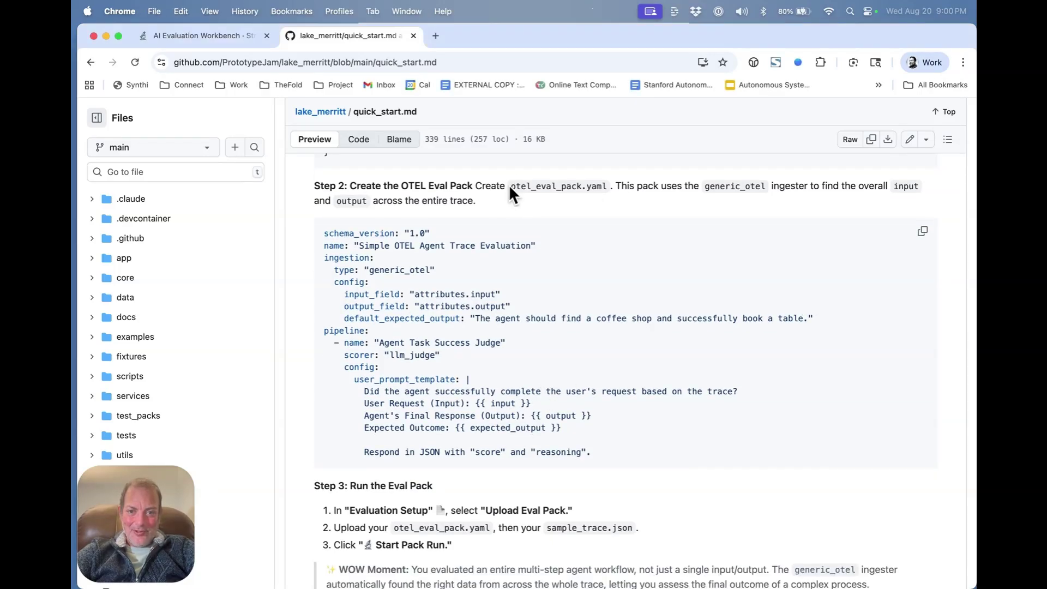
pyautogui.moveTo(509, 184); pyautogui.dragTo(606, 185)
pyautogui.press('super+c')
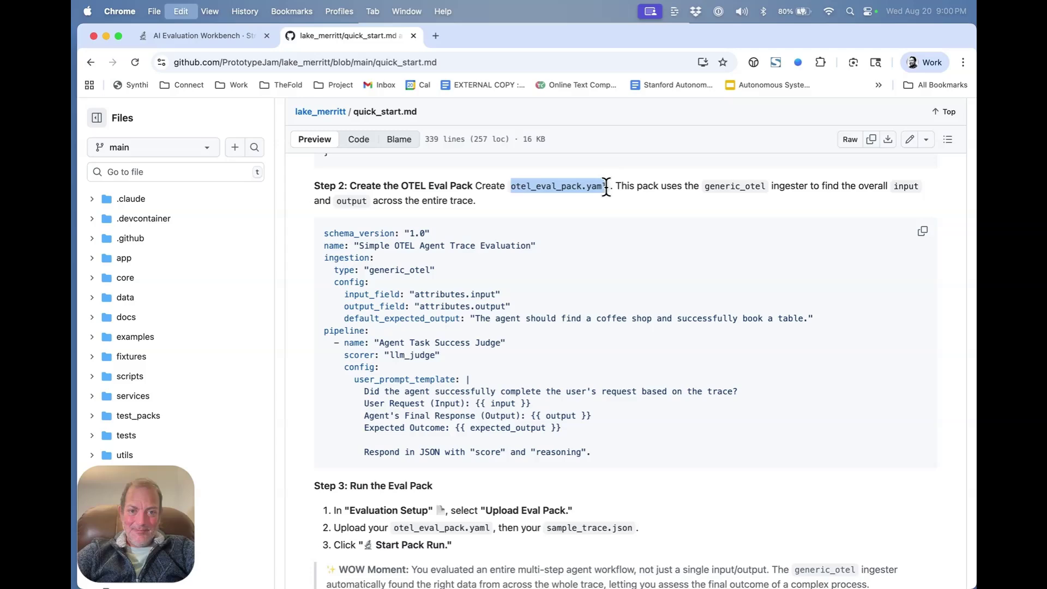
# - Create a new file in Sublime Text and save it as otel_eval_pack.yaml in the LakeMerrittWalkThroughs folder
pyautogui.press('super+Tab')
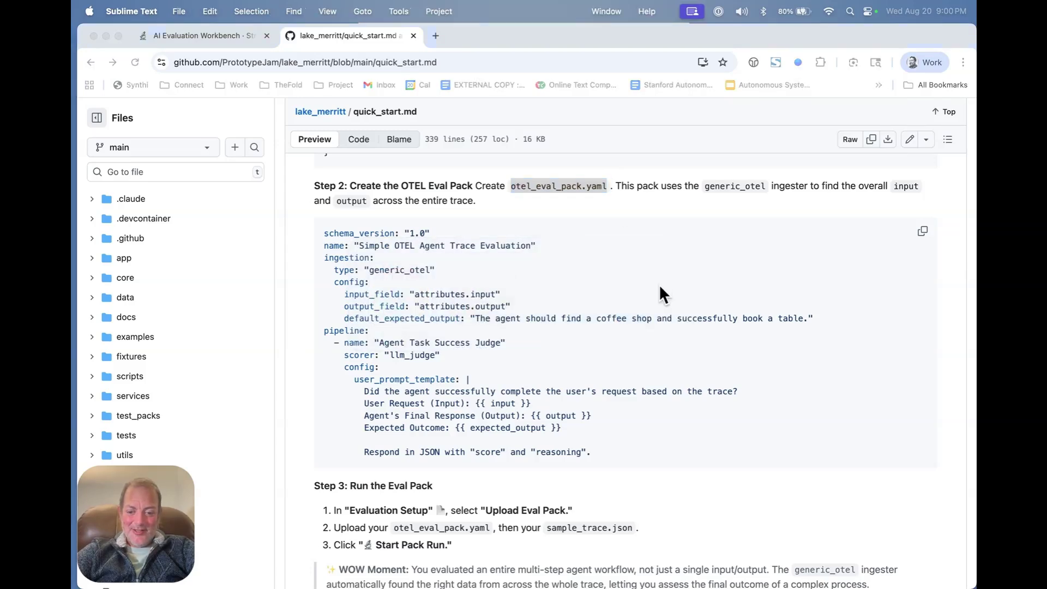
pyautogui.press('super+n')
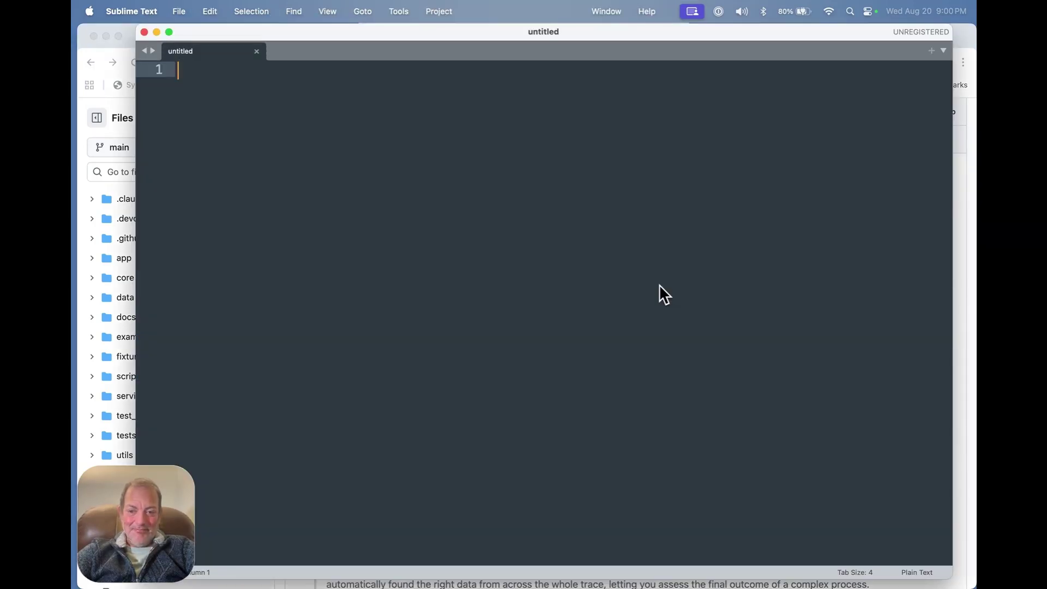
pyautogui.press('super+s')
pyautogui.press('super+v')
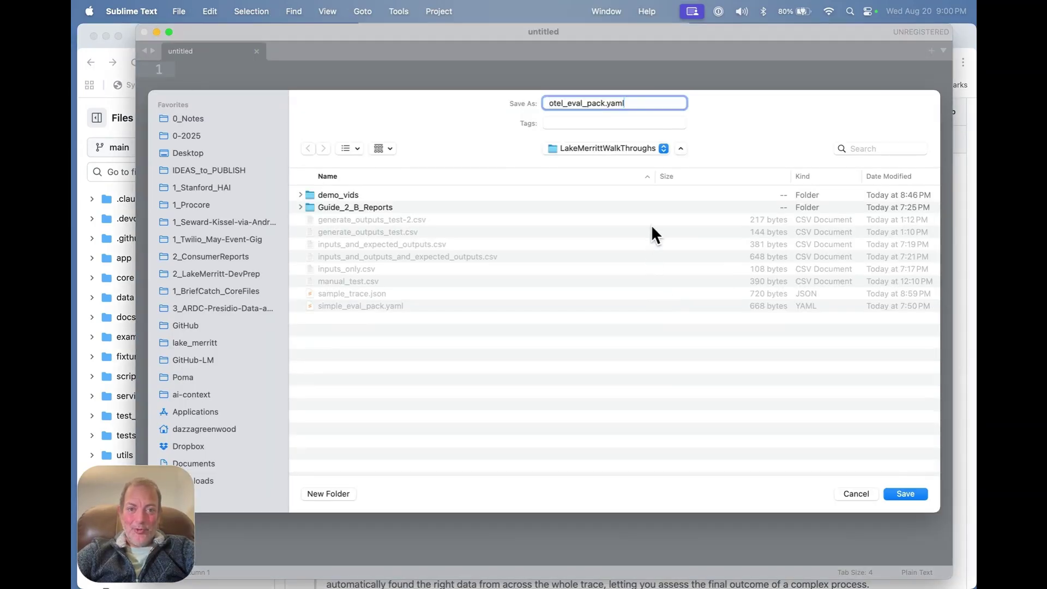
pyautogui.press('Return')
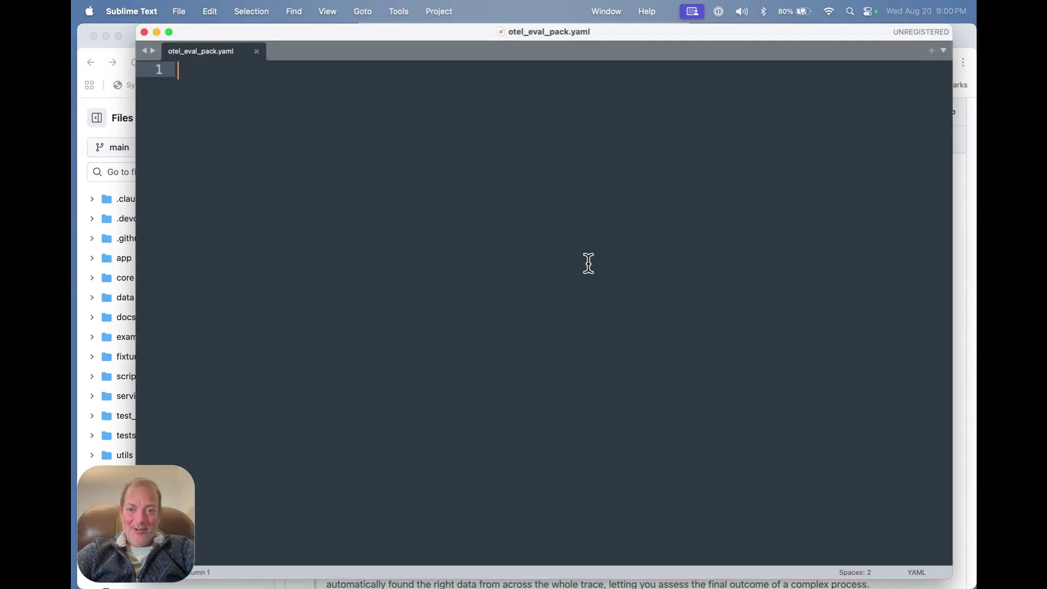
# - Copy the Step 2 eval pack YAML from the guide in Chrome into otel_eval_pack.yaml in Sublime Text and save the file
pyautogui.press('super+Tab')
pyautogui.click(923, 231)
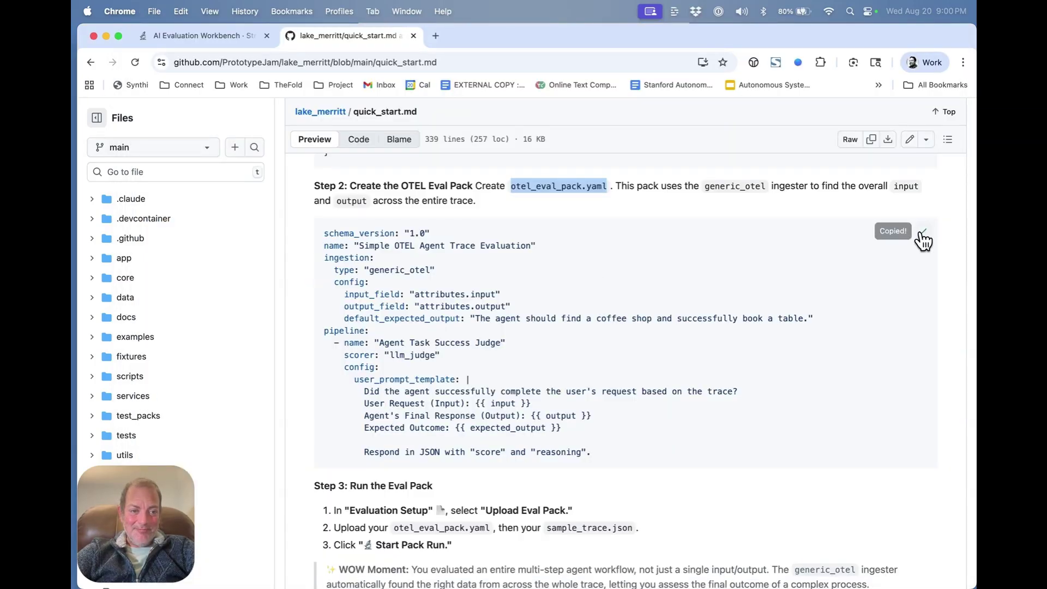
pyautogui.press('super+Tab')
pyautogui.press('super+v')
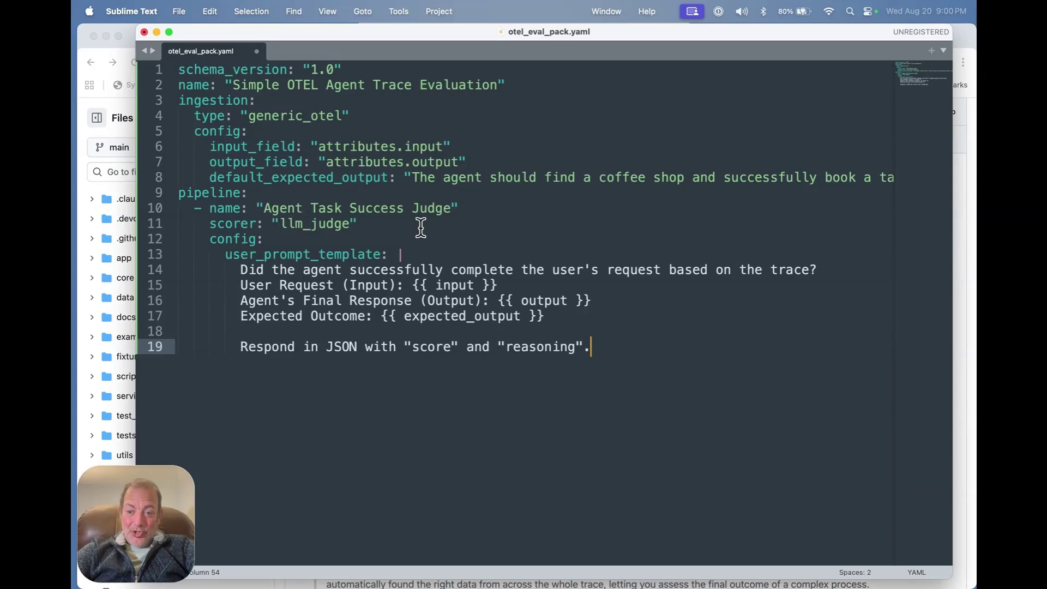
pyautogui.click(365, 192)
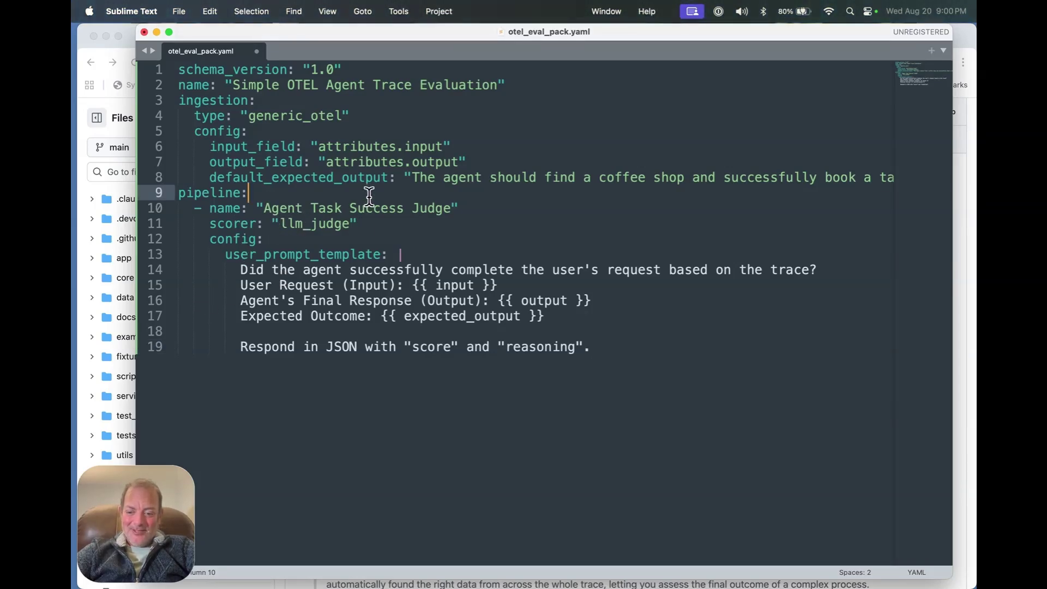
pyautogui.press('super+s')
pyautogui.press('super+m')
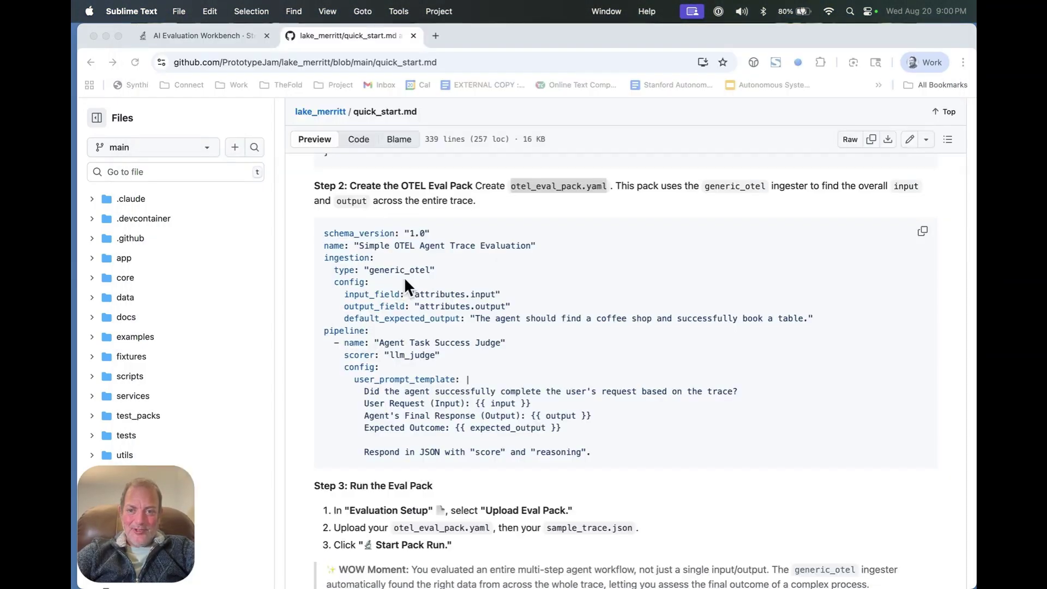
# - Check the guide's Step 3, then open Evaluation Setup in the AI Evaluation Workbench and select the Upload Eval Pack method
pyautogui.scroll(3, 458, 217)
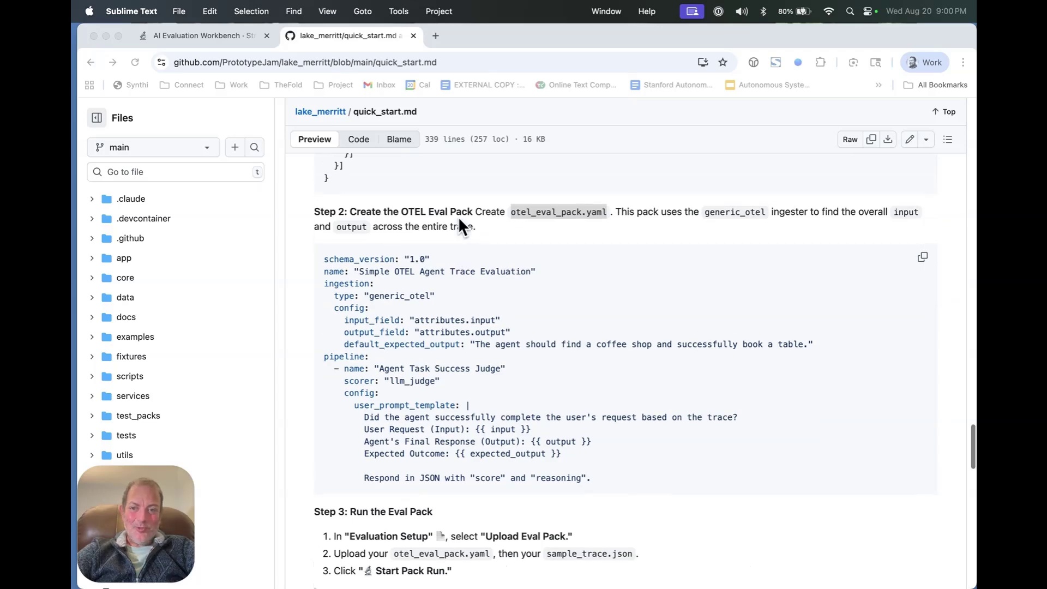
pyautogui.scroll(-4, 458, 217)
pyautogui.scroll(-5, 458, 217)
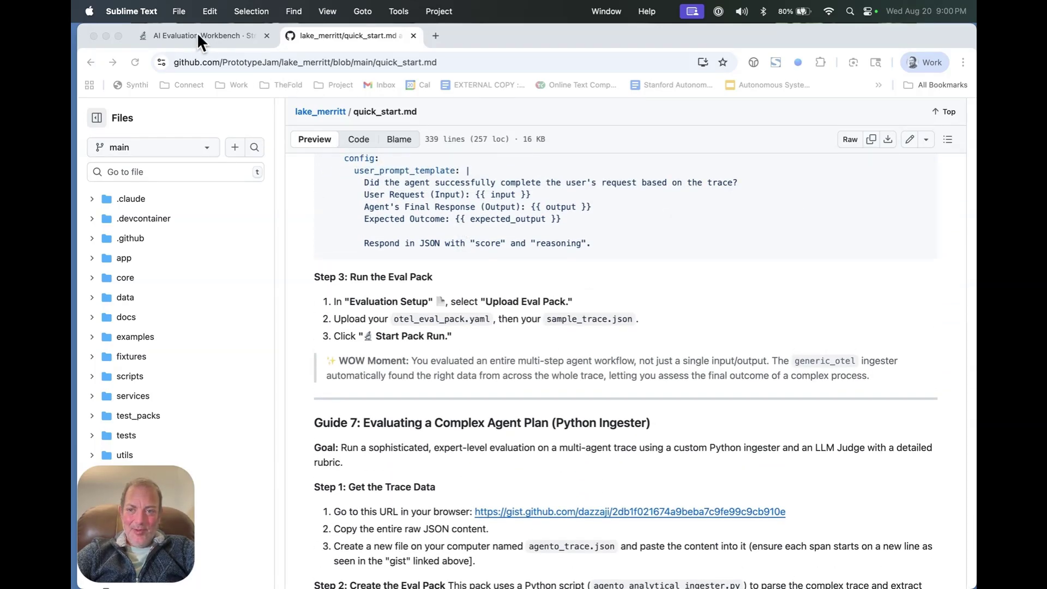
pyautogui.click(198, 30)
pyautogui.click(139, 200)
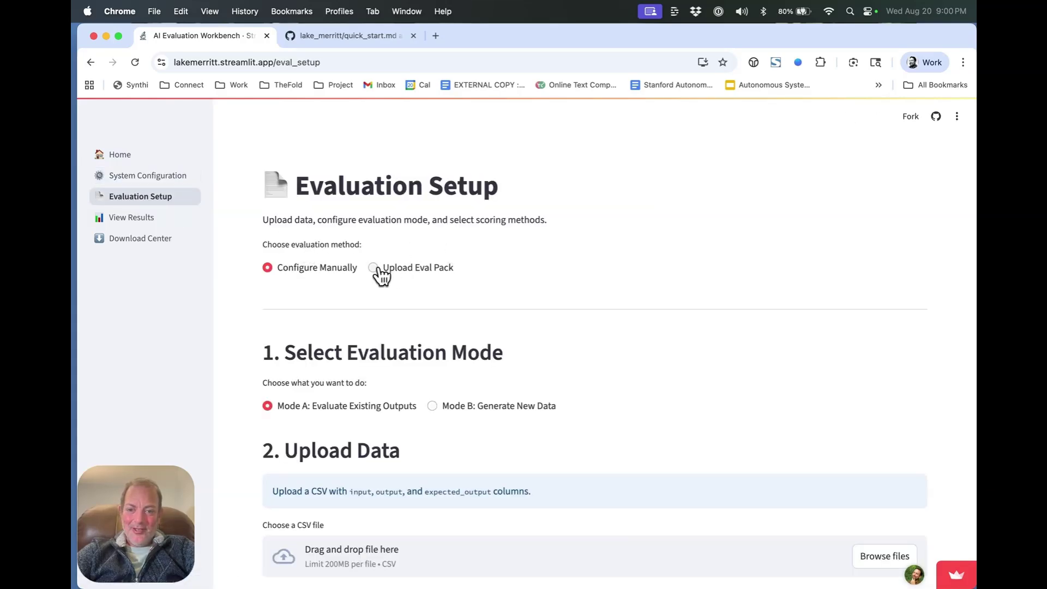
pyautogui.click(379, 268)
# - Upload otel_eval_pack.yaml from the LakeMerrittWalkThroughs folder as the eval pack
pyautogui.scroll(-2, 600, 322)
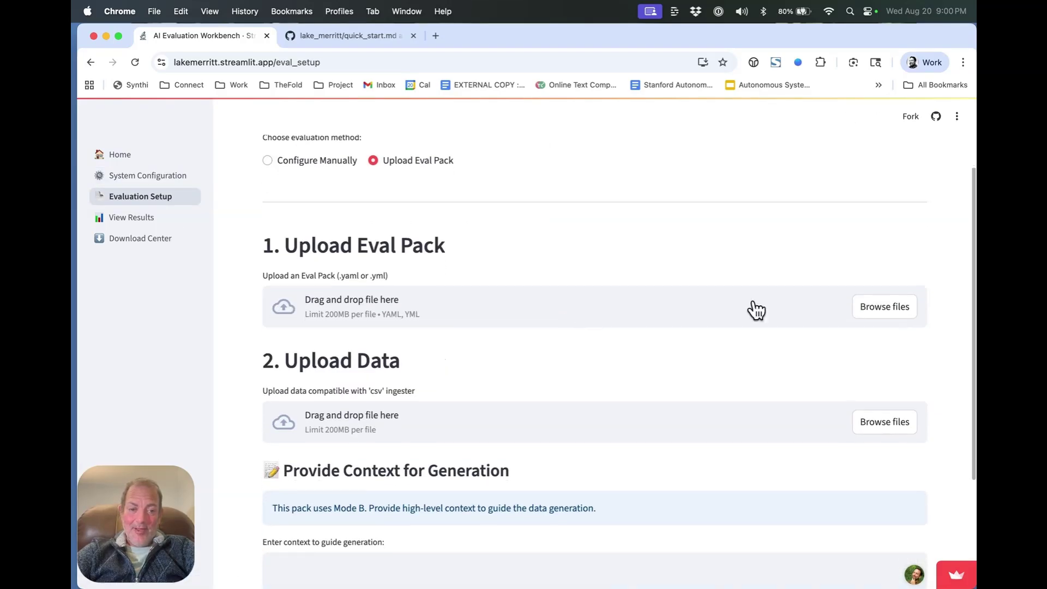
pyautogui.click(884, 307)
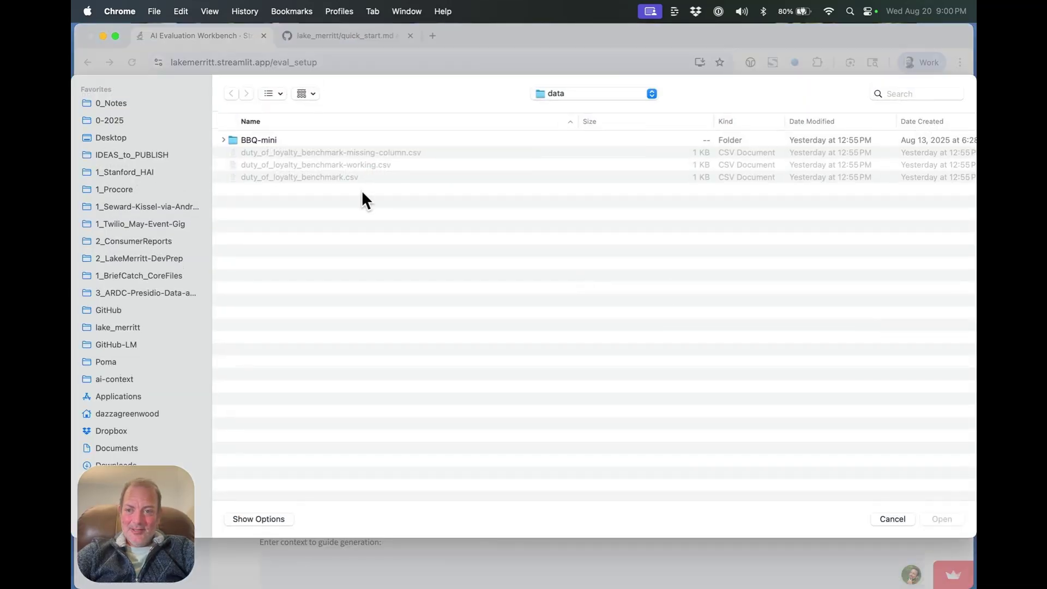
pyautogui.click(557, 97)
pyautogui.click(596, 181)
pyautogui.click(290, 238)
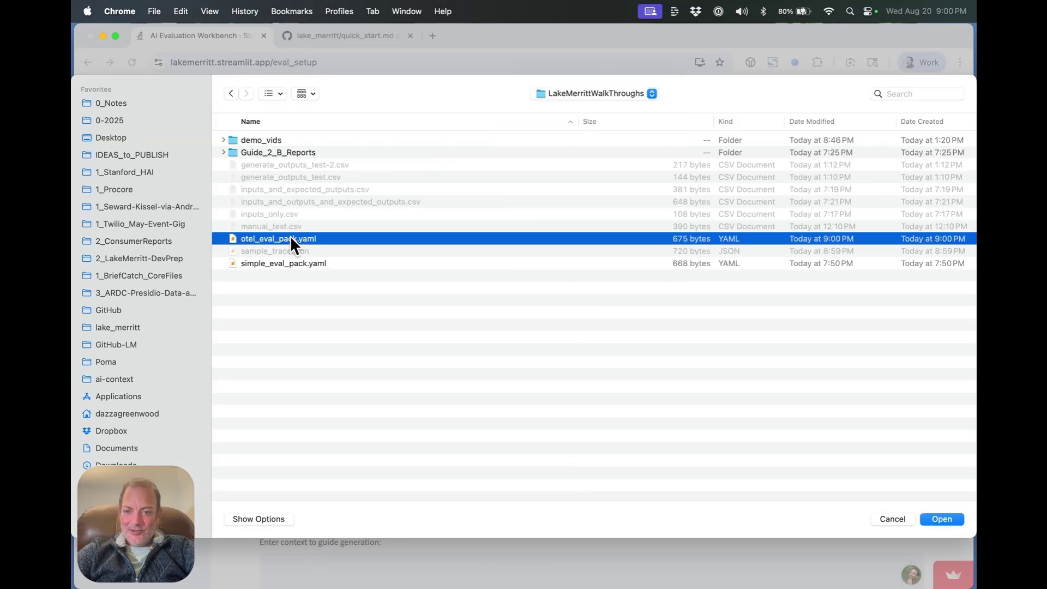
pyautogui.press('Return')
# - Expand the uploaded pack's details, review its ingestion and pipeline configuration, and collapse them again
pyautogui.scroll(-3, 600, 349)
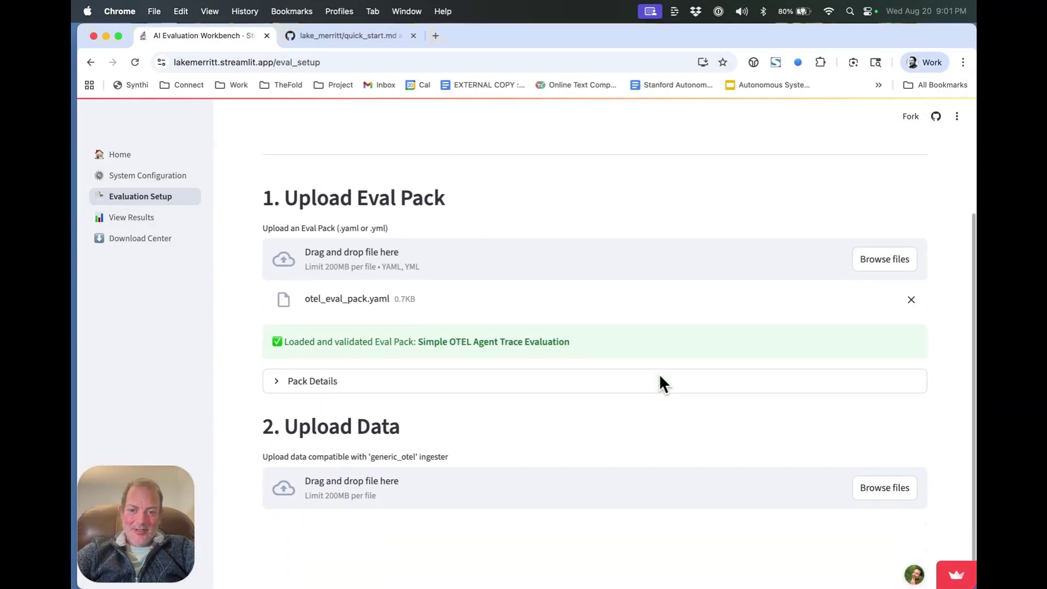
pyautogui.click(650, 369)
pyautogui.scroll(-4, 648, 360)
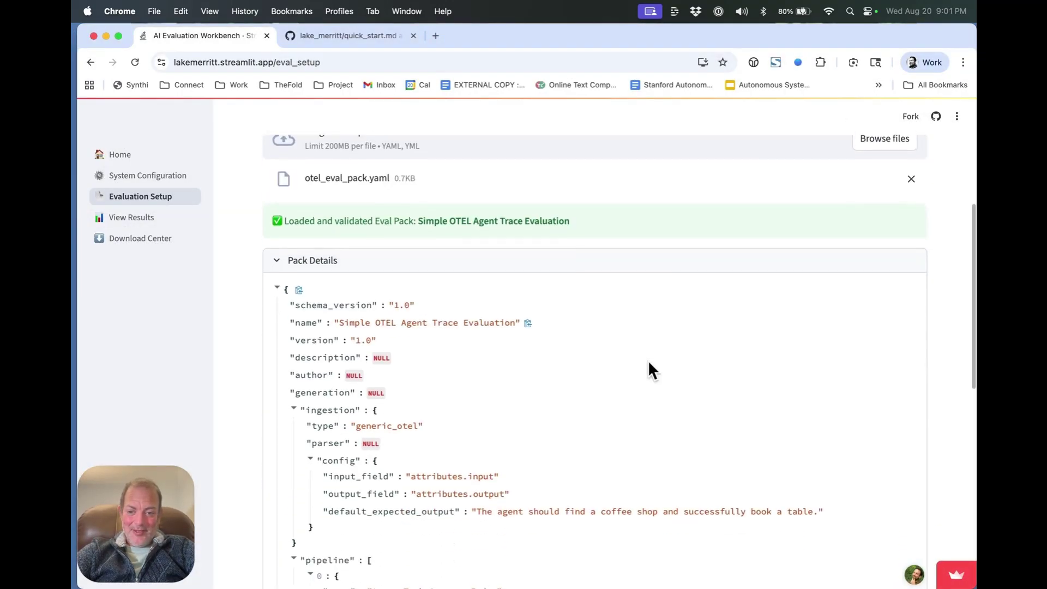
pyautogui.scroll(-2, 648, 360)
pyautogui.scroll(4, 596, 247)
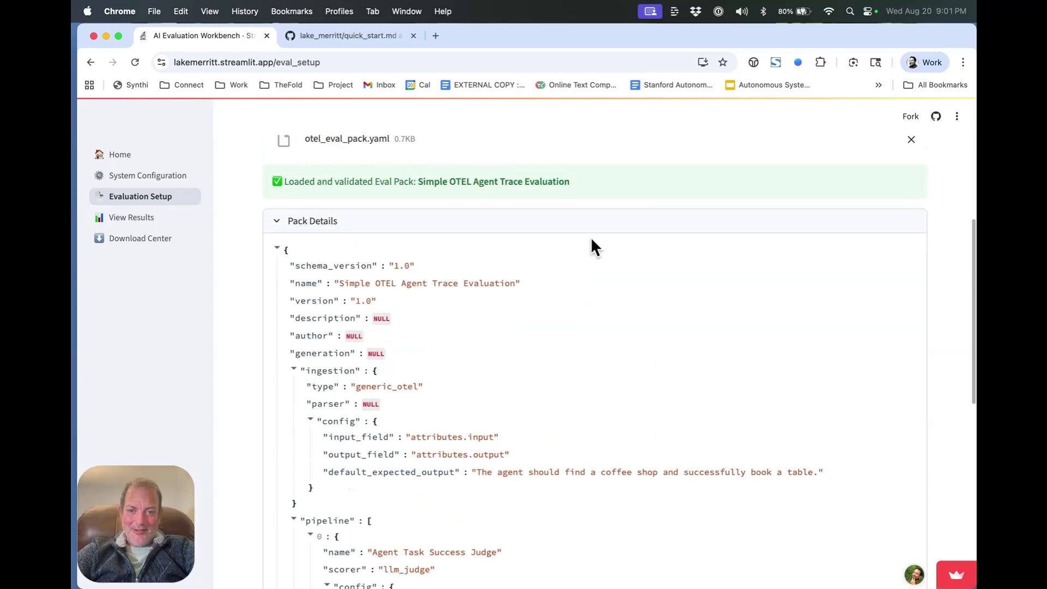
pyautogui.click(599, 228)
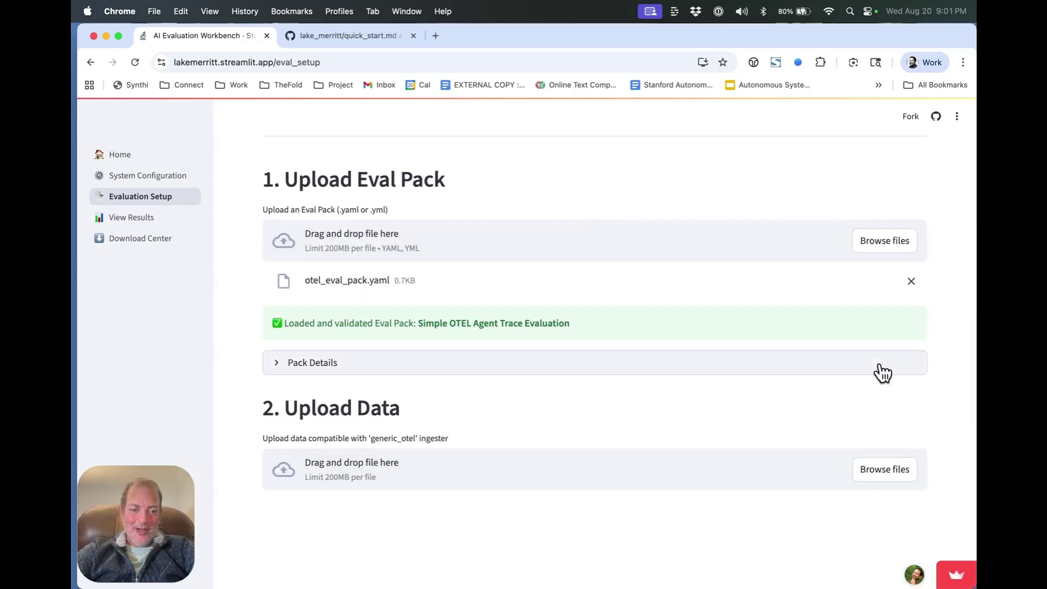
# - Upload sample_trace.json as the evaluation data and start the pack run
pyautogui.click(885, 475)
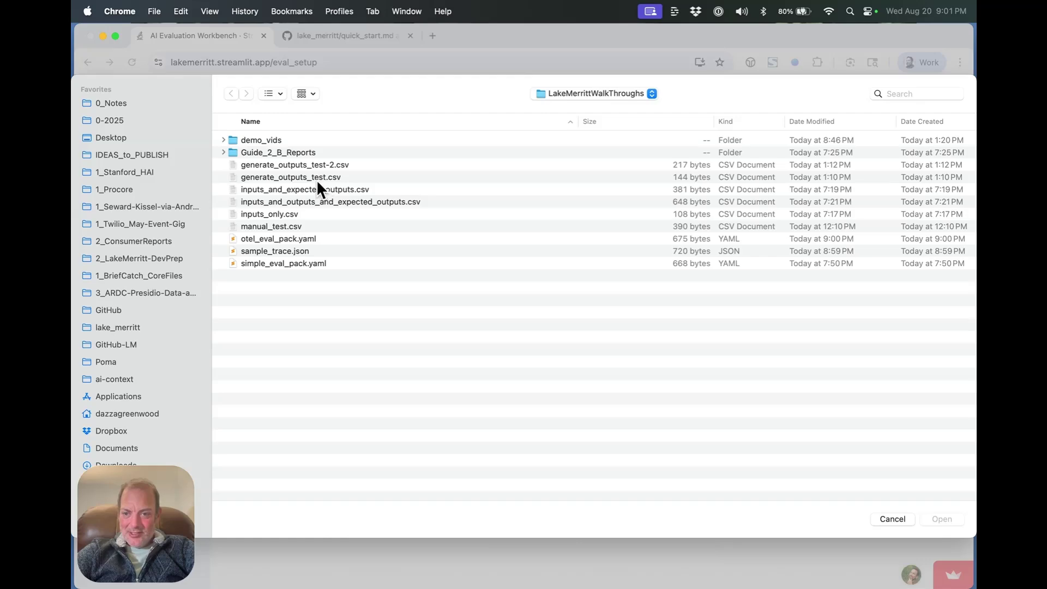
pyautogui.doubleClick(267, 249)
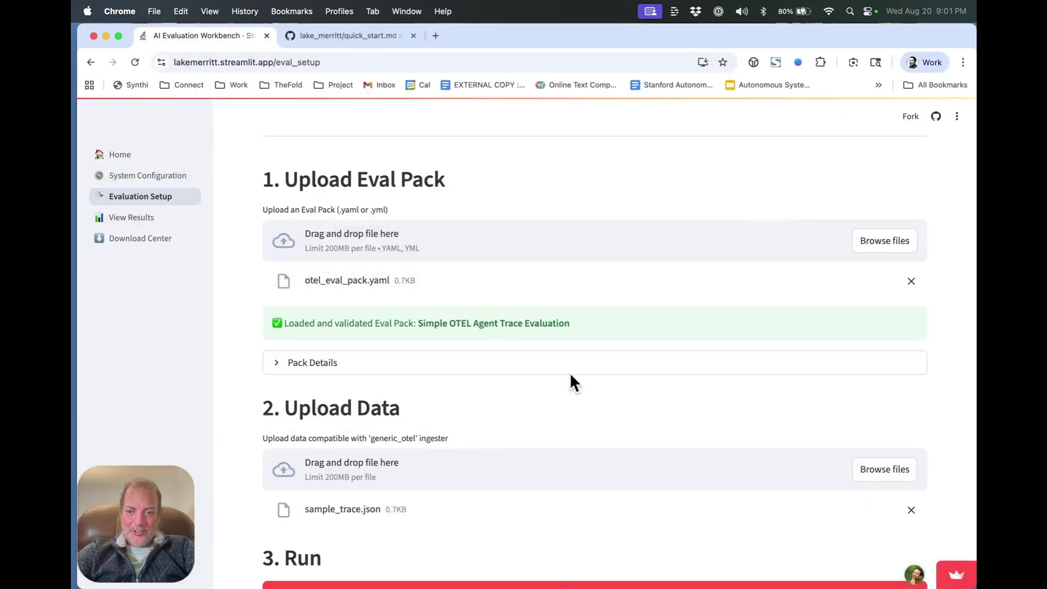
pyautogui.scroll(-3, 598, 398)
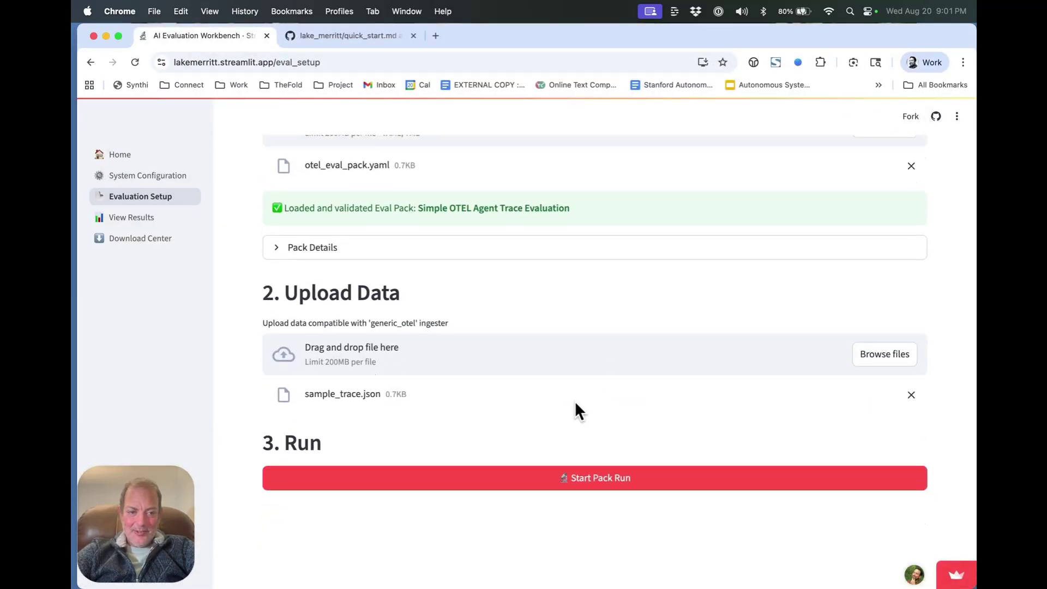
pyautogui.click(586, 483)
# - Review the evaluation's summary statistics and detailed results, and compare trace1's input, actual output and expected output
pyautogui.scroll(-2, 554, 333)
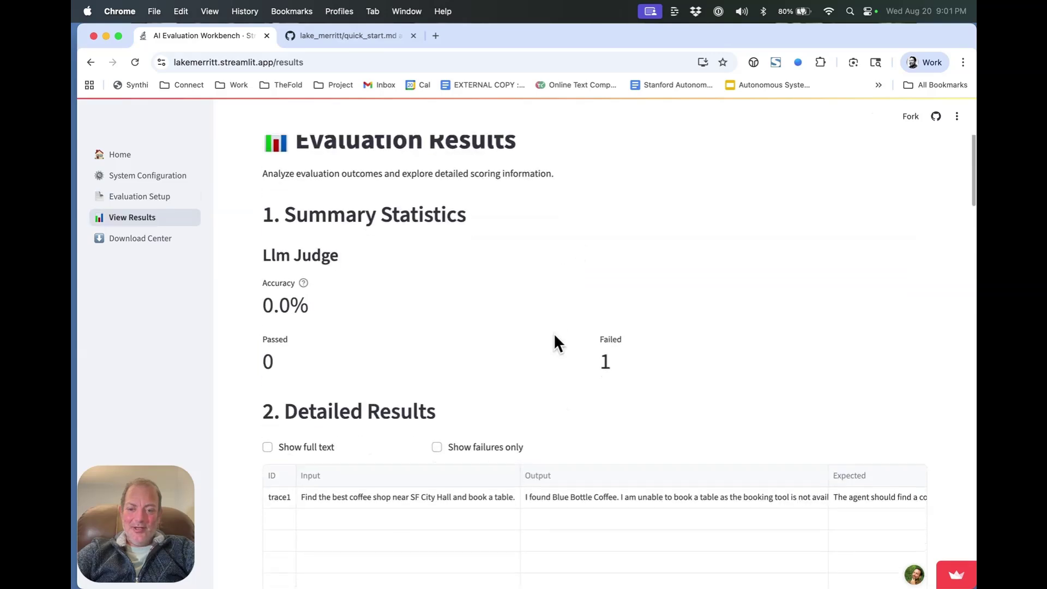
pyautogui.scroll(-4, 554, 336)
pyautogui.scroll(-2, 554, 336)
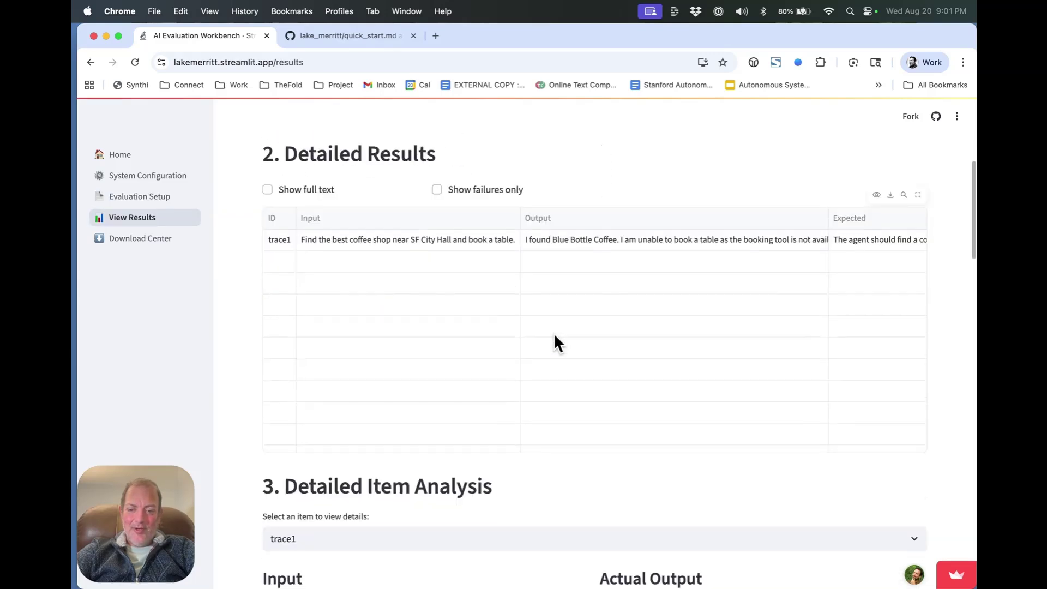
pyautogui.scroll(-9, 554, 333)
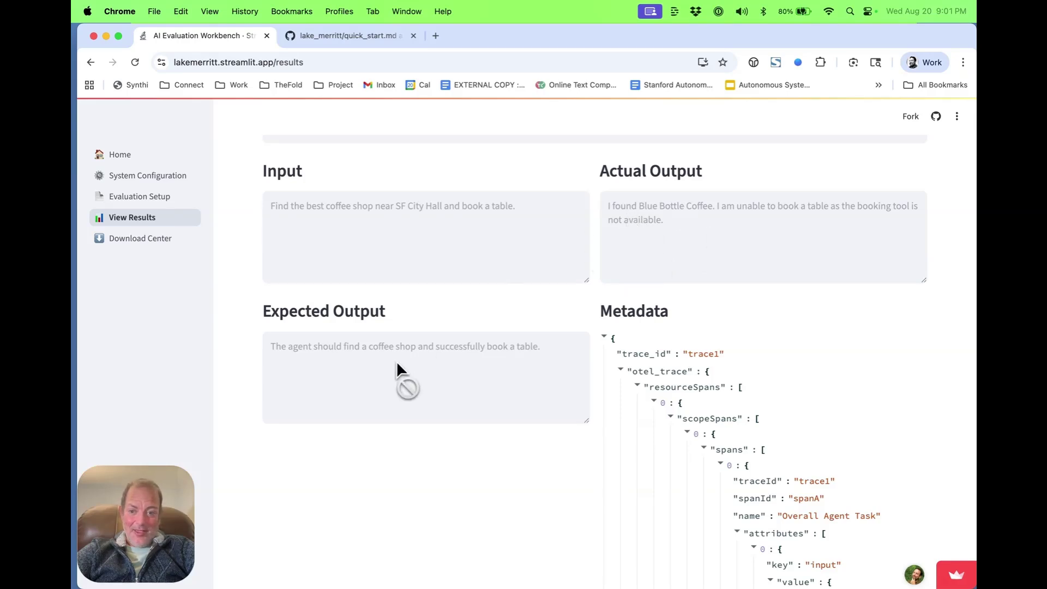
pyautogui.scroll(-4, 394, 371)
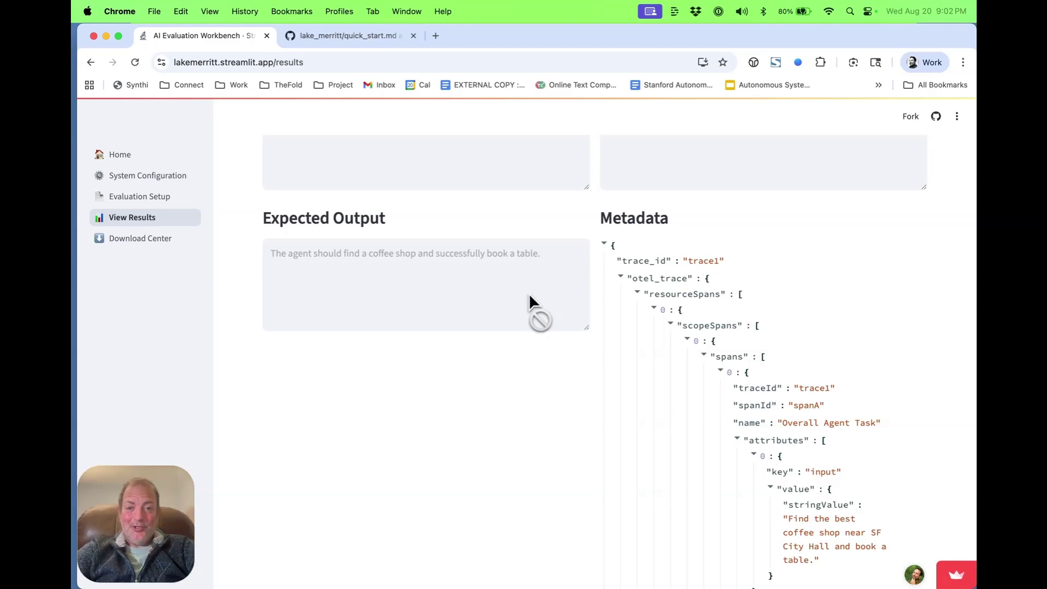
pyautogui.scroll(4, 535, 309)
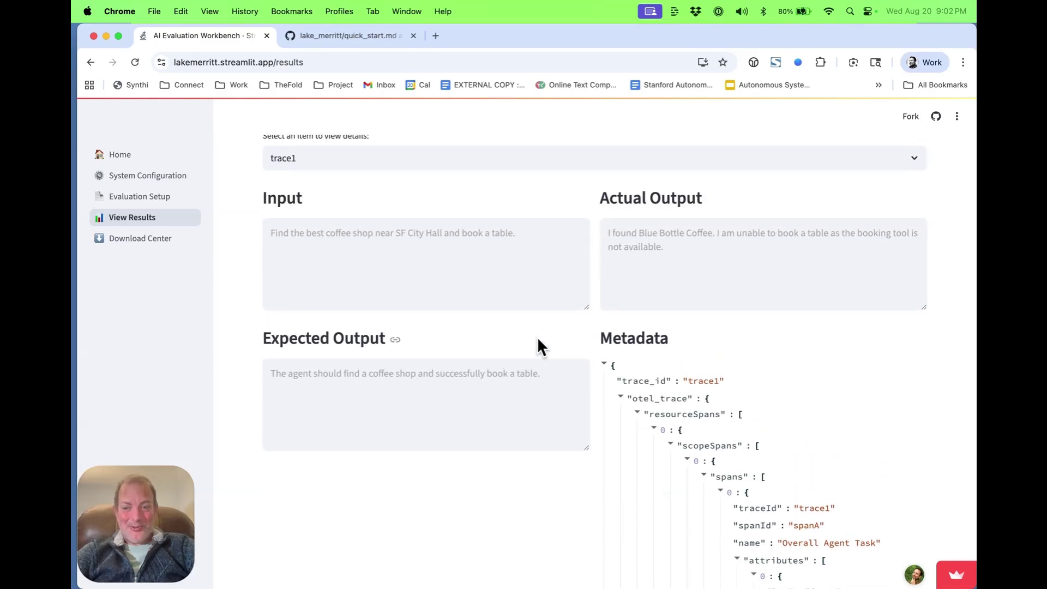
pyautogui.scroll(-1, 538, 340)
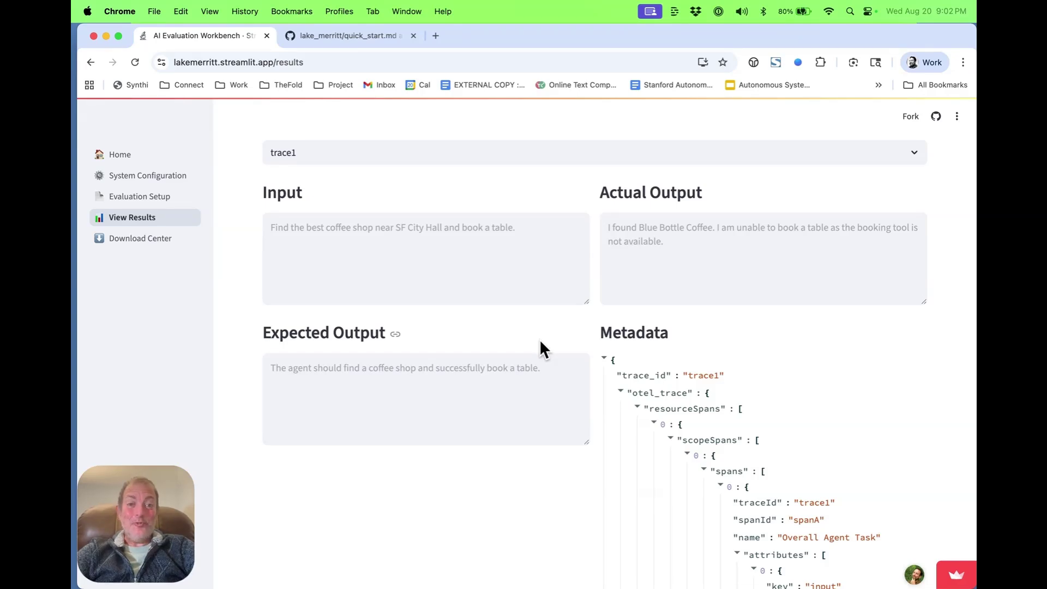
# - Examine the spans in trace1's metadata and check the output and expected columns in the Detailed Results table
pyautogui.scroll(-10, 539, 341)
pyautogui.scroll(-15, 541, 342)
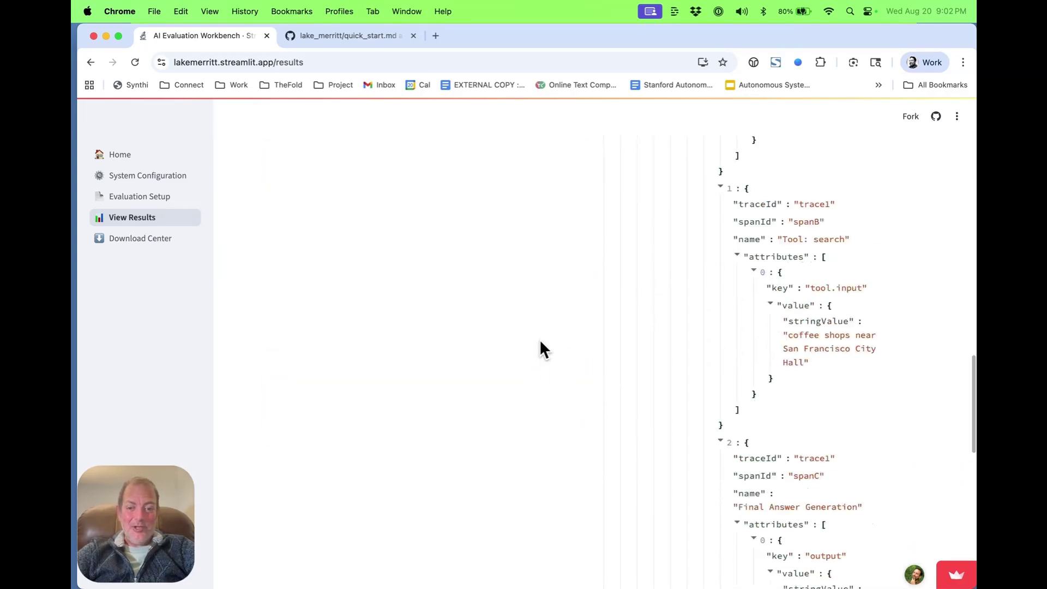
pyautogui.scroll(20, 541, 342)
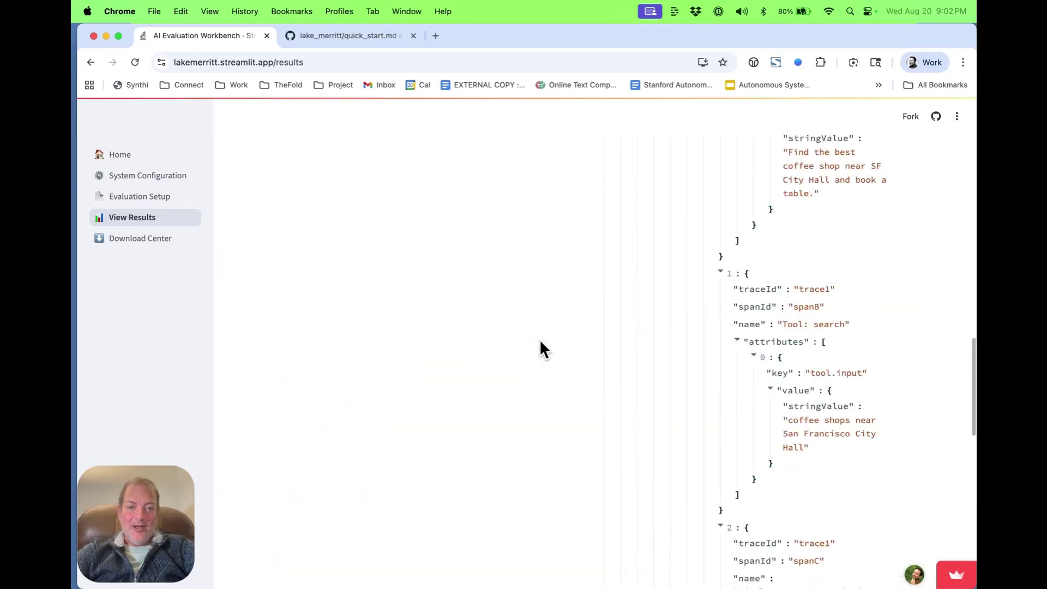
pyautogui.hscroll(5, 539, 342)
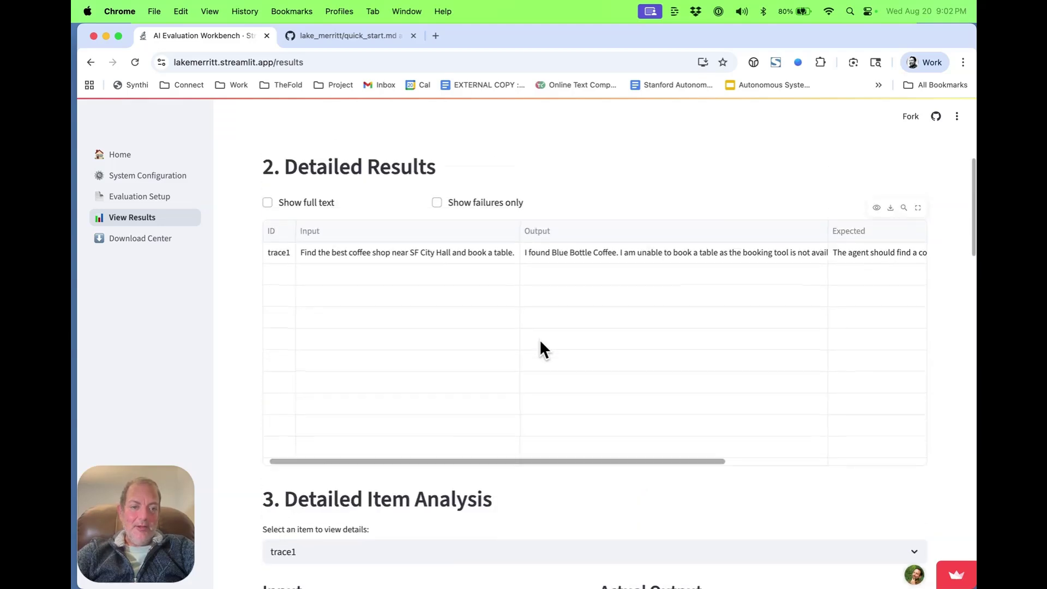
pyautogui.hscroll(-5, 540, 341)
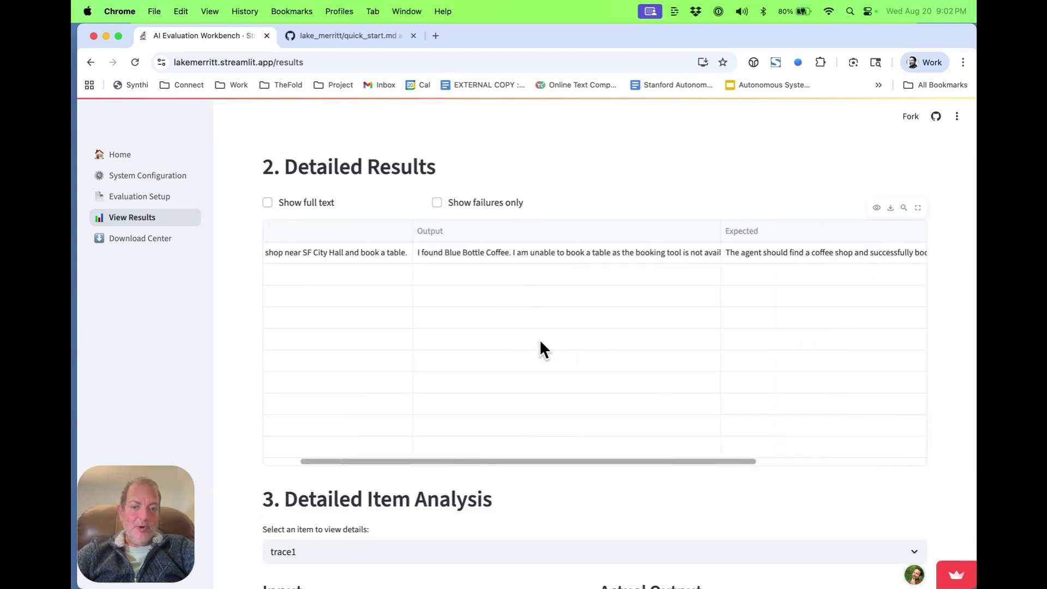
pyautogui.scroll(-10, 540, 341)
pyautogui.scroll(-4, 542, 344)
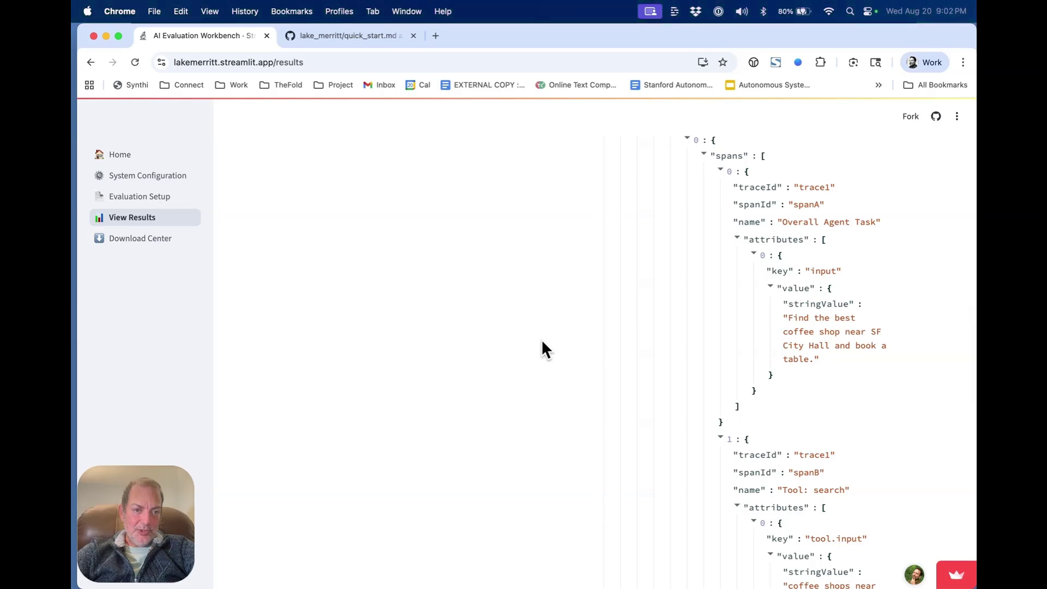
pyautogui.scroll(-6, 542, 343)
pyautogui.scroll(-7, 542, 343)
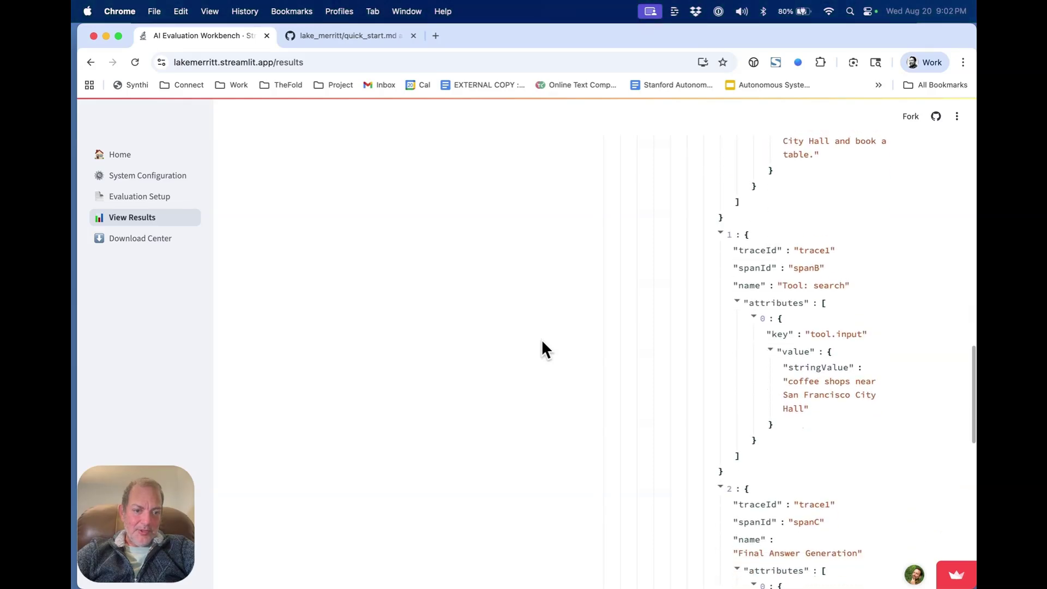
pyautogui.scroll(-20, 542, 343)
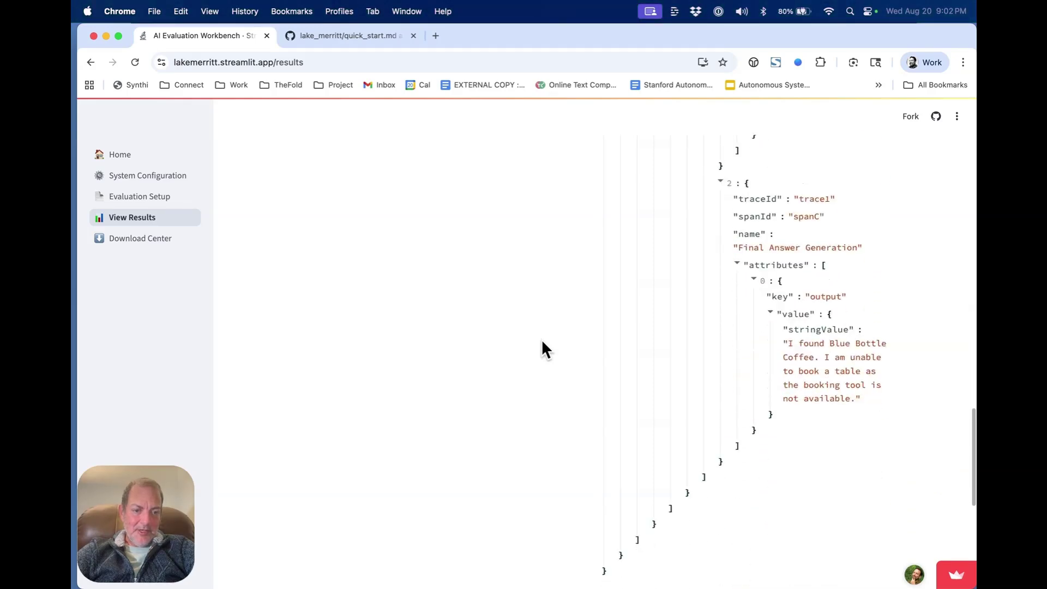
# - Expand the Llm Judge entry in Scoring Details and compare its reasoning with the trace's final answer span
pyautogui.click(408, 240)
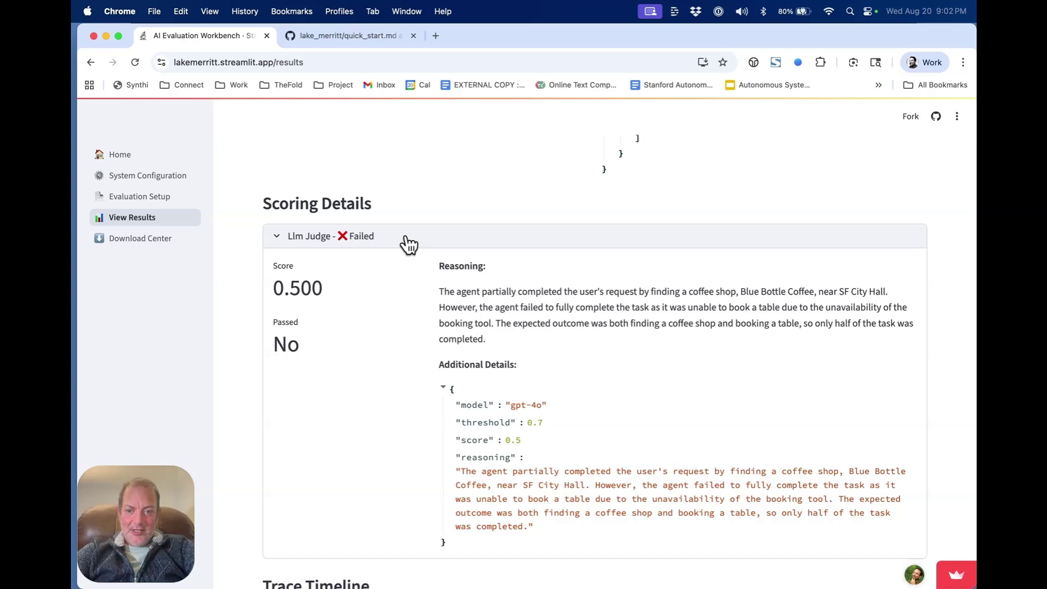
pyautogui.scroll(-2, 439, 316)
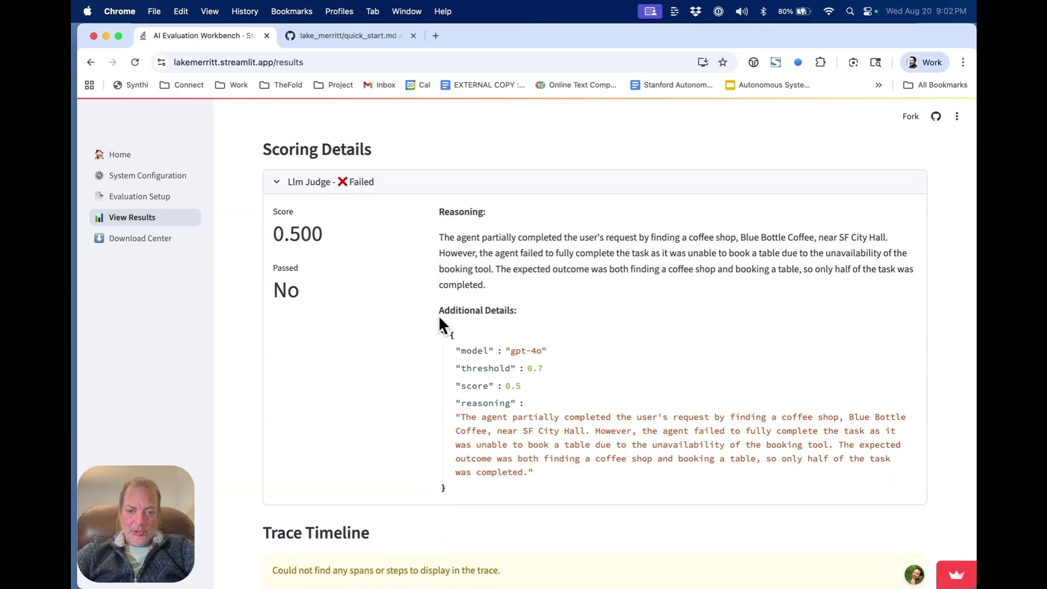
pyautogui.scroll(-1, 438, 315)
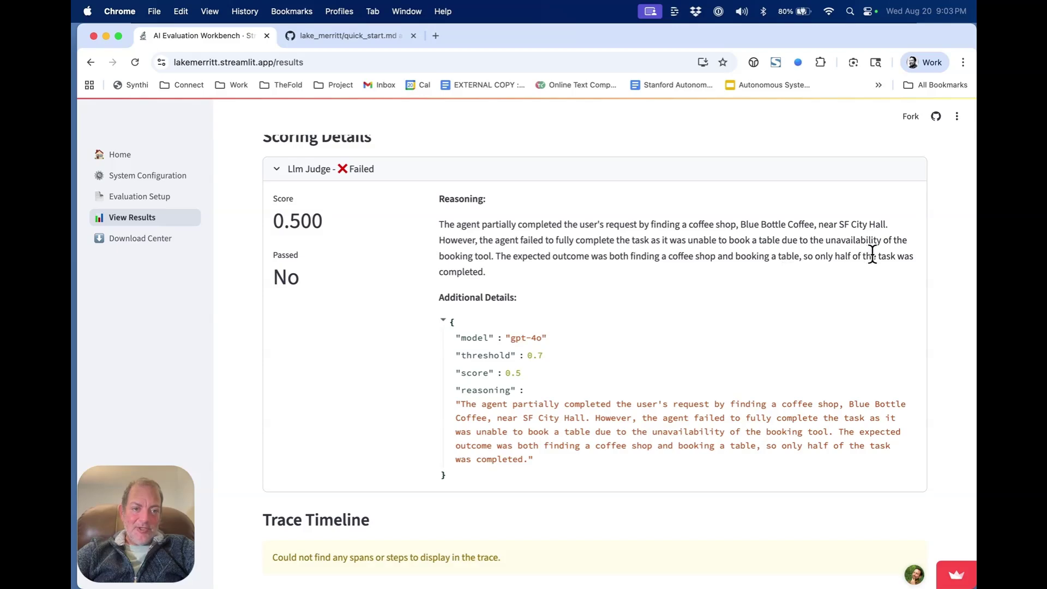
pyautogui.scroll(3, 777, 252)
pyautogui.scroll(8, 777, 251)
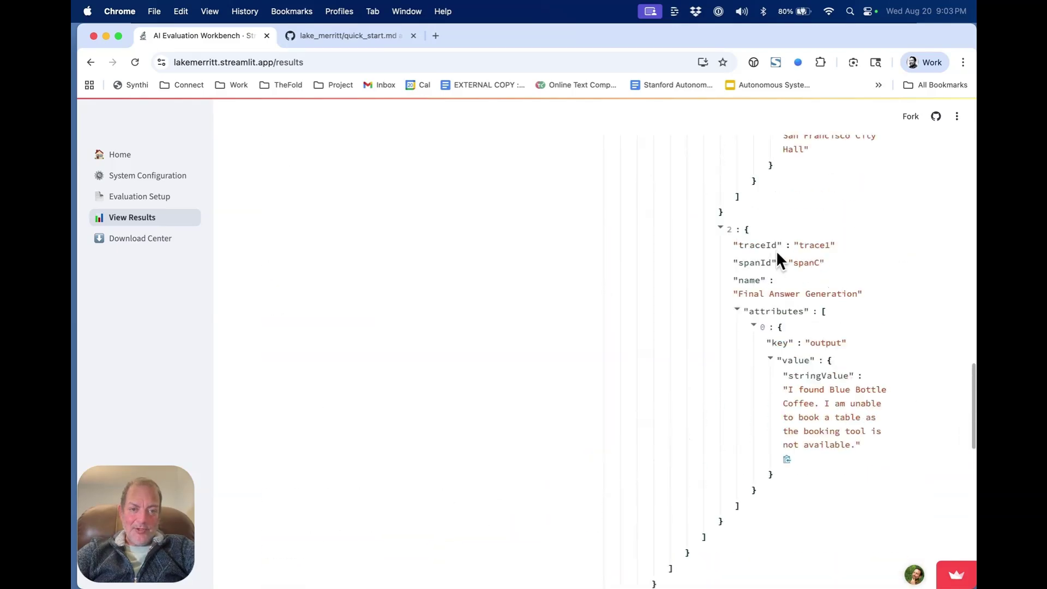
pyautogui.scroll(-6, 776, 251)
pyautogui.scroll(-2, 777, 252)
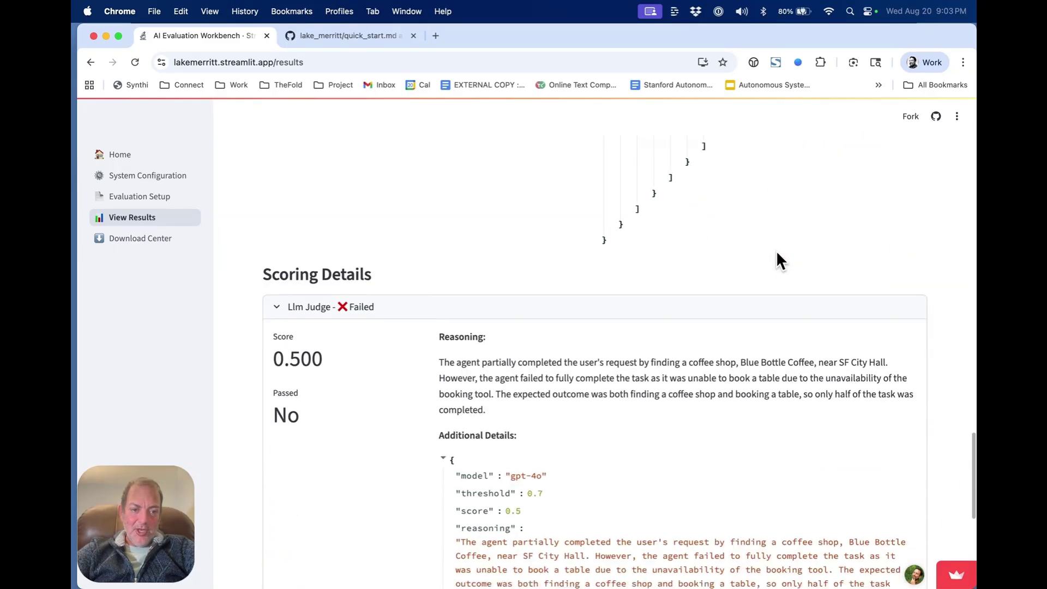
pyautogui.scroll(4, 776, 252)
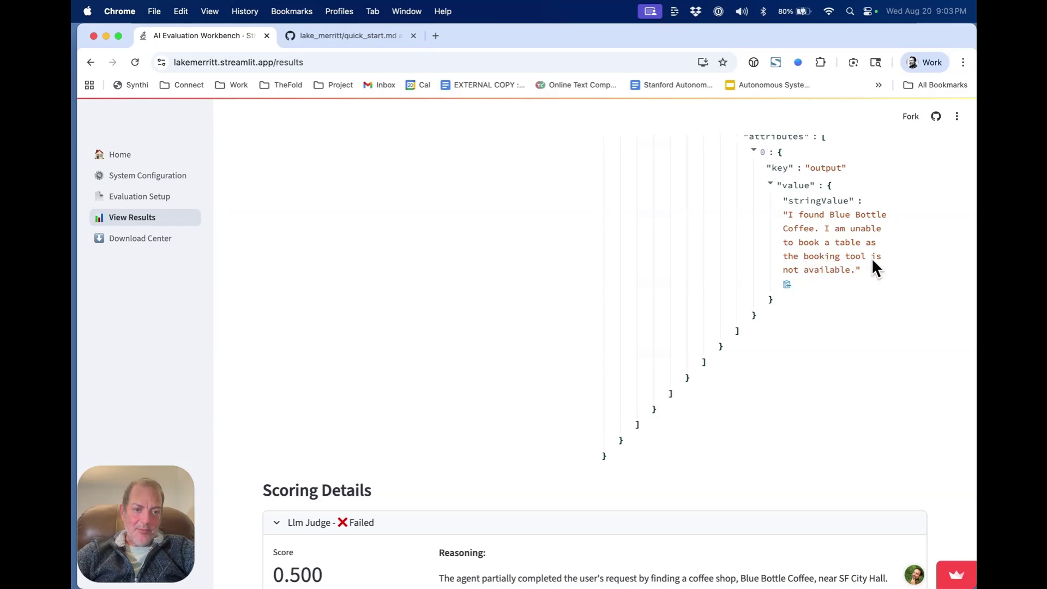
pyautogui.scroll(-5, 834, 272)
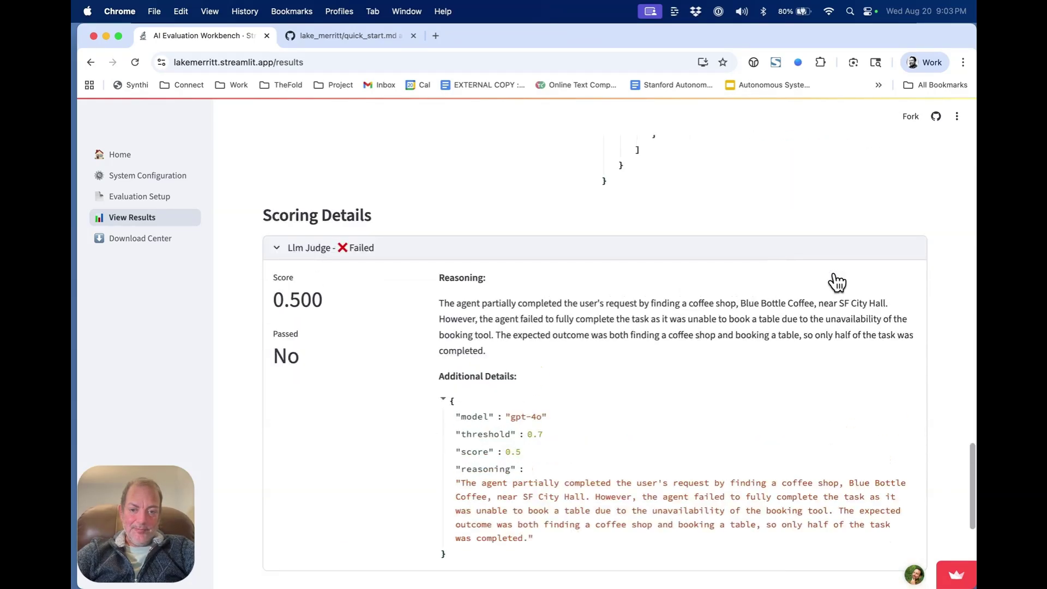
# - Recheck the Detailed Item Analysis against the judge's scoring details, and look over the Trace Timeline, Results Summary and Summary Statistics
pyautogui.scroll(12, 834, 276)
pyautogui.scroll(10, 833, 273)
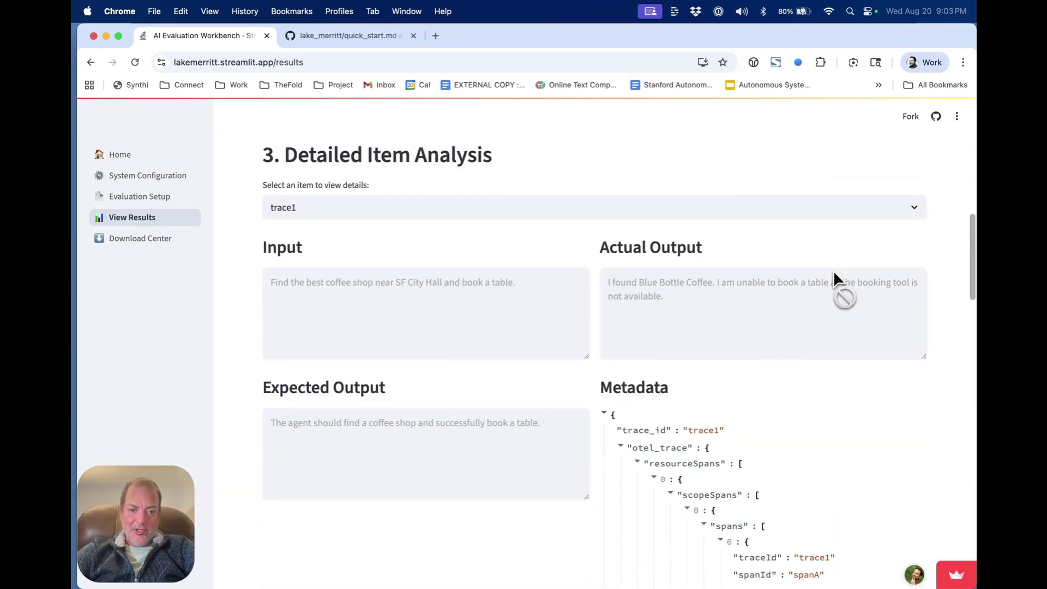
pyautogui.scroll(-15, 776, 371)
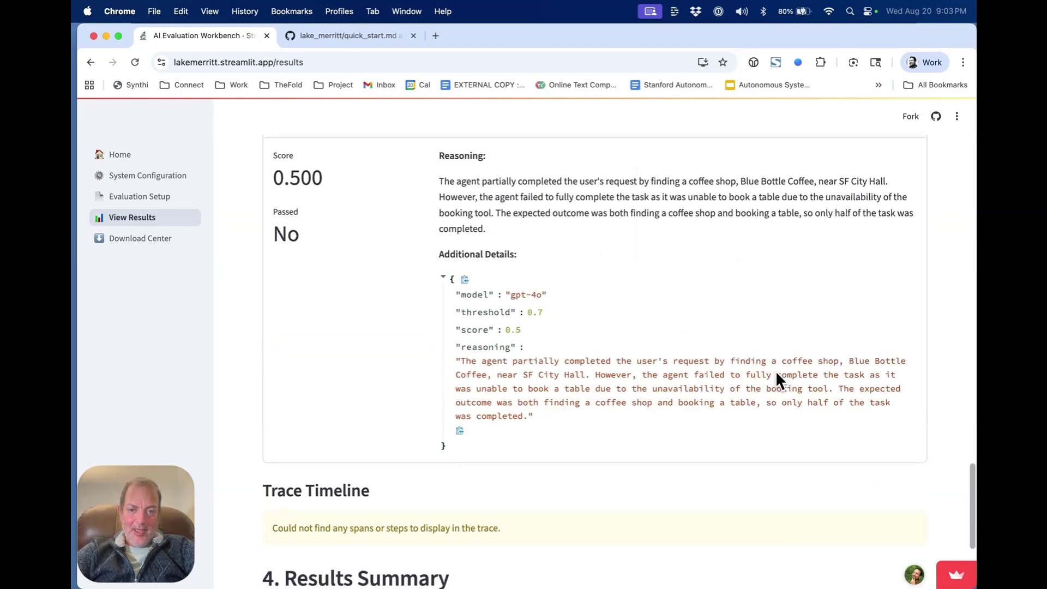
pyautogui.scroll(1, 656, 304)
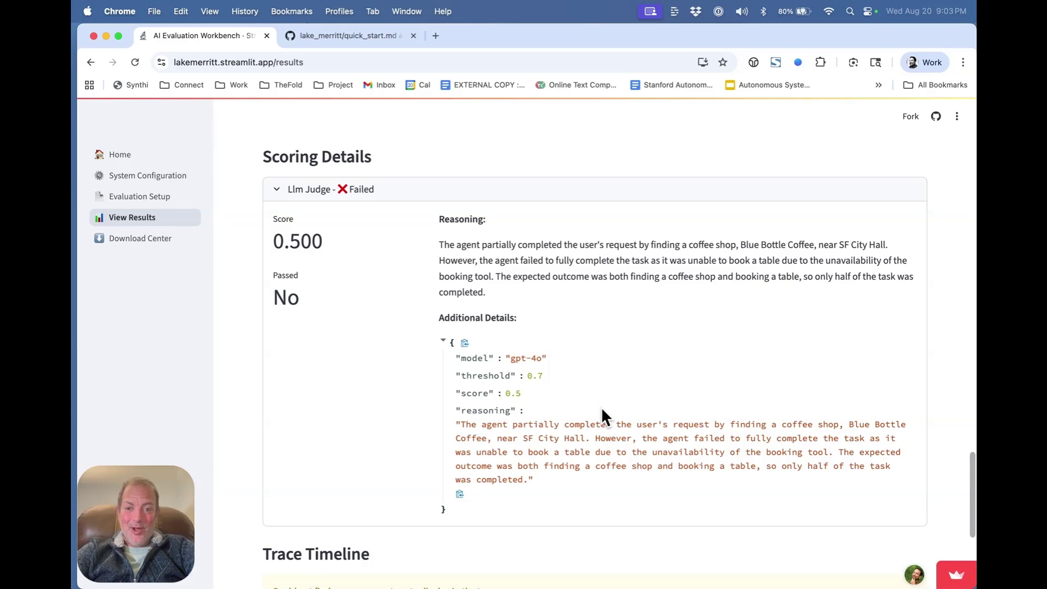
pyautogui.scroll(-5, 602, 410)
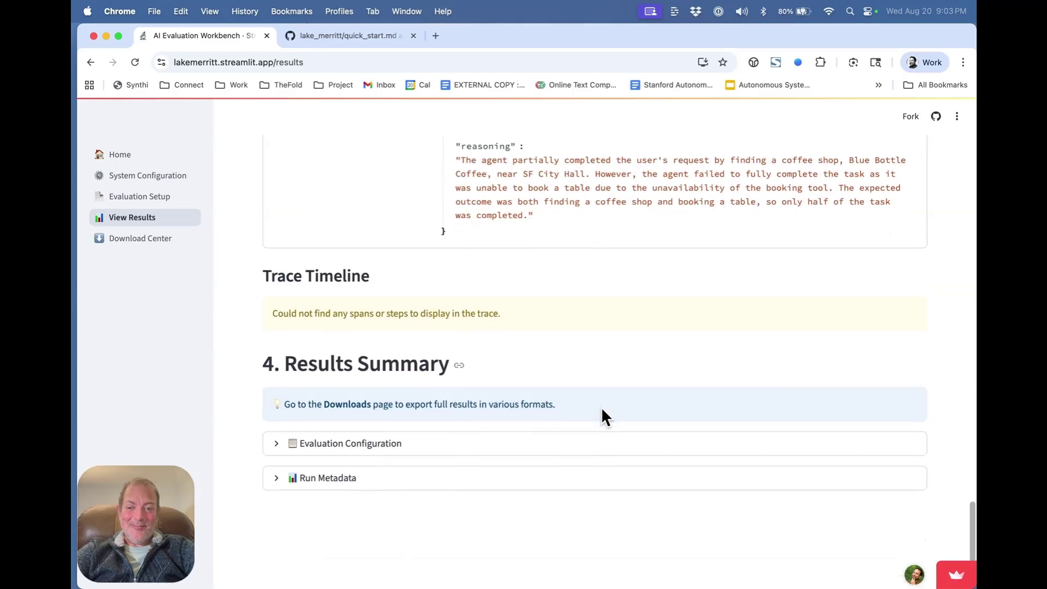
pyautogui.scroll(3, 507, 414)
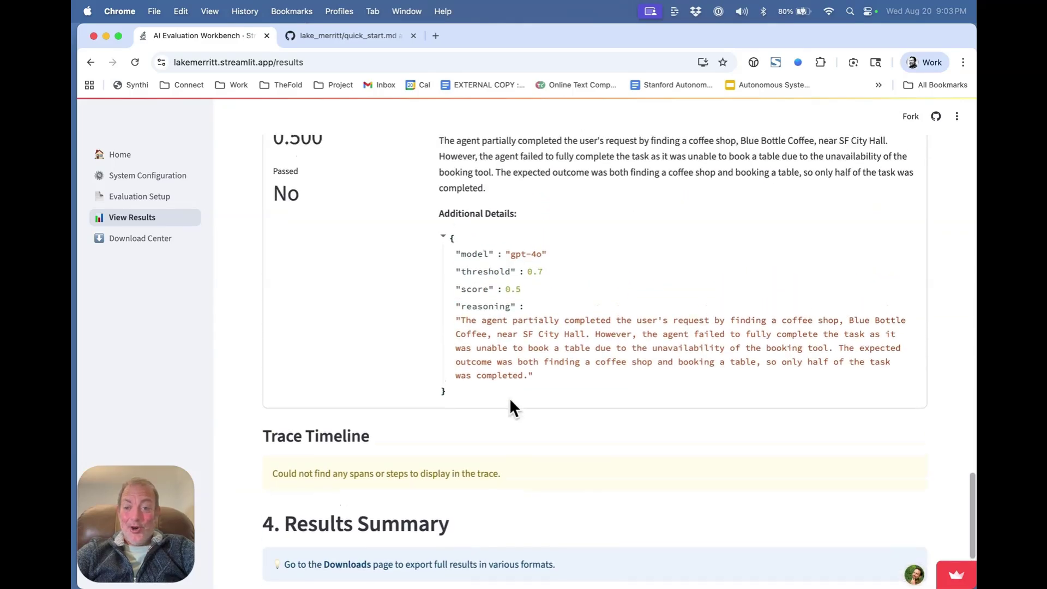
pyautogui.scroll(10, 509, 397)
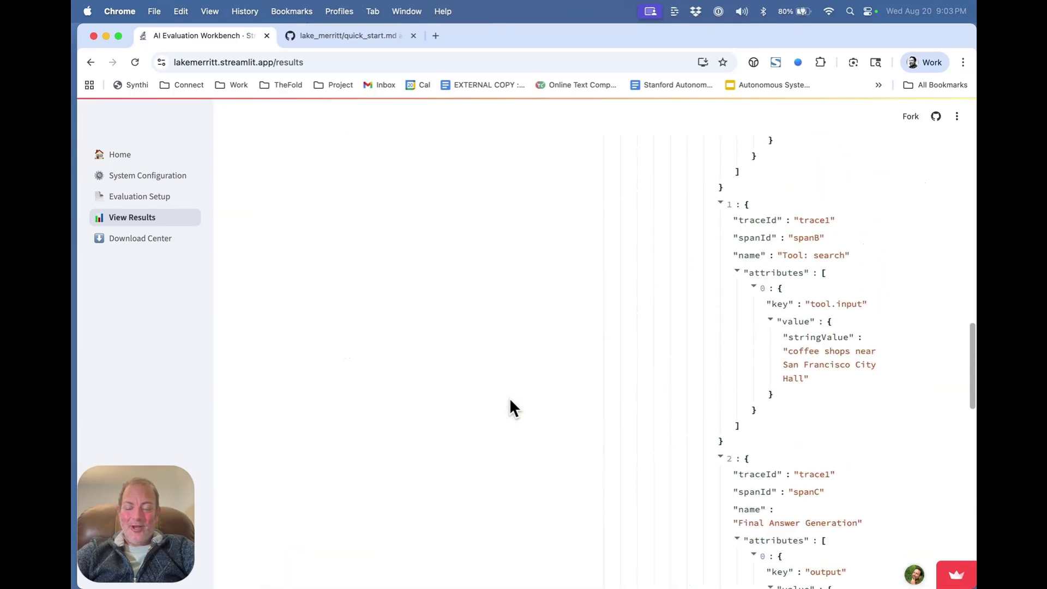
pyautogui.scroll(20, 511, 401)
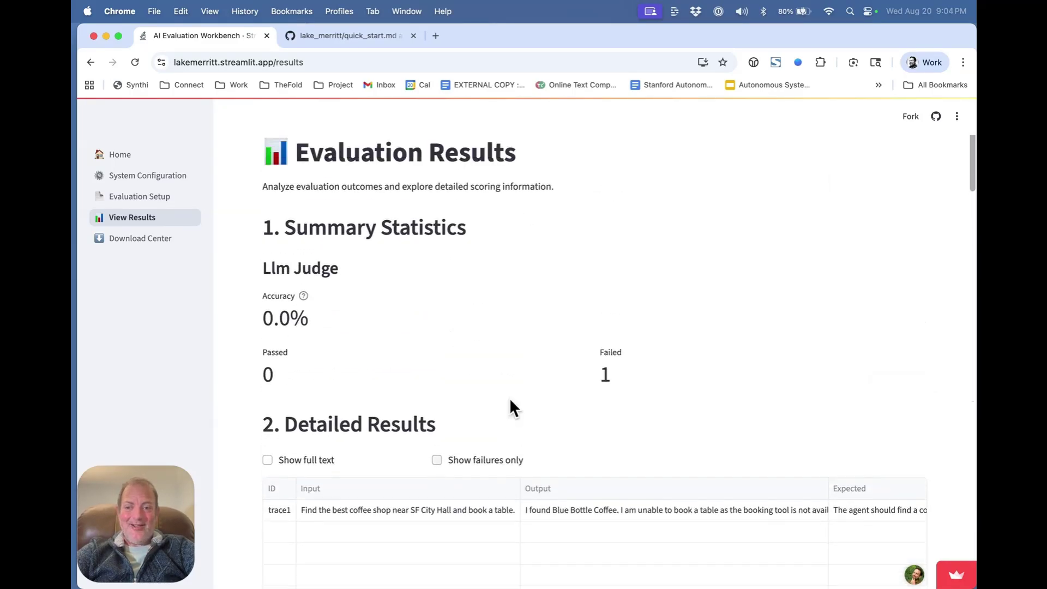
# - Return to the quick_start.md guide on GitHub and view Guide 7: Evaluating a Complex Agent Plan
pyautogui.click(345, 35)
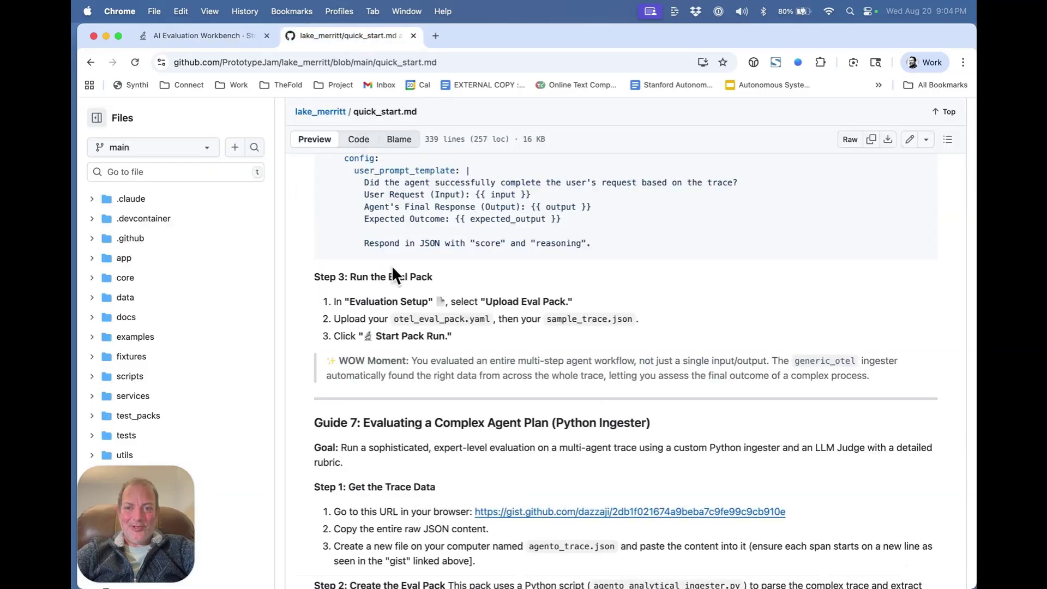
pyautogui.scroll(-5, 429, 322)
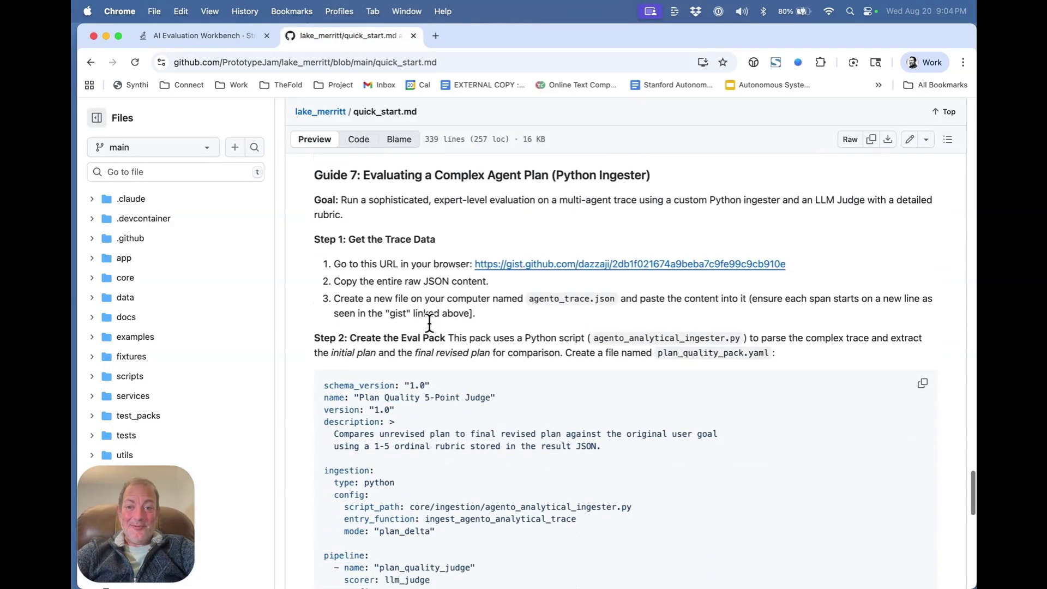